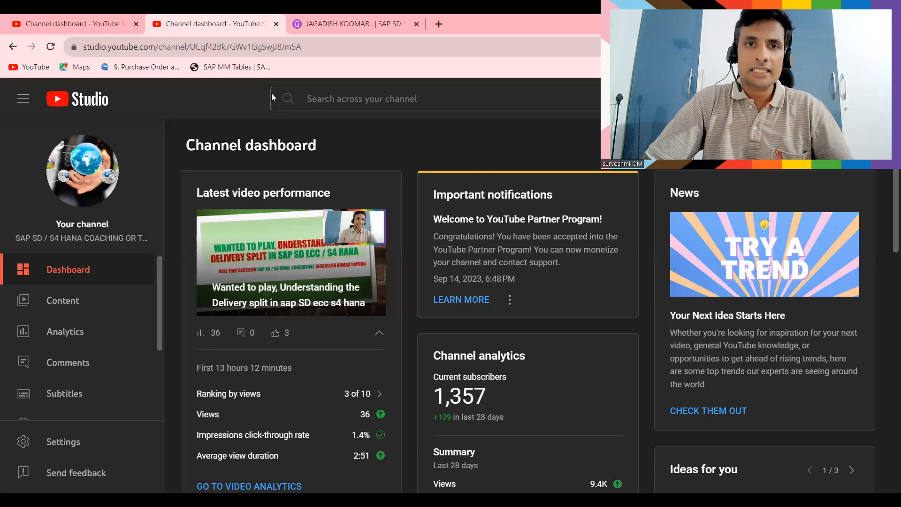
# - Switch to the instructor's Udemy profile and look through the first page of listed SAP courses
pyautogui.click(345, 19)
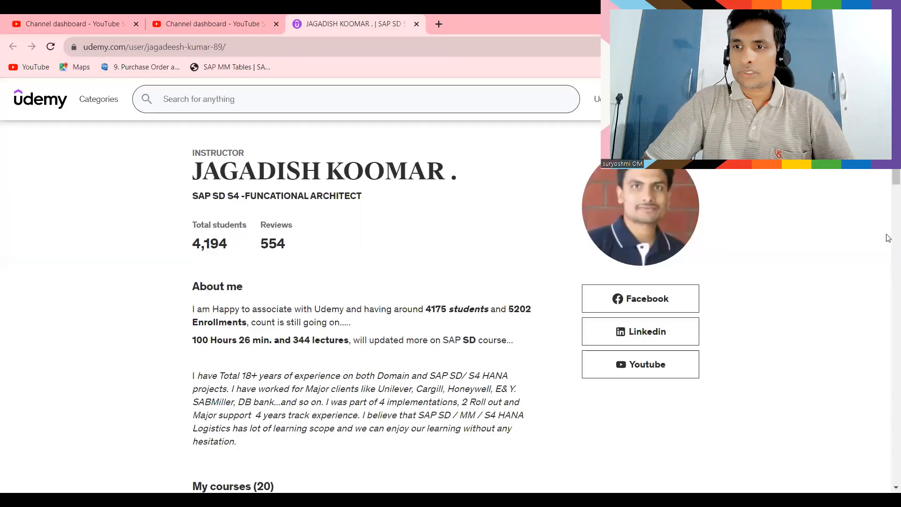
pyautogui.scroll(-8, 887, 279)
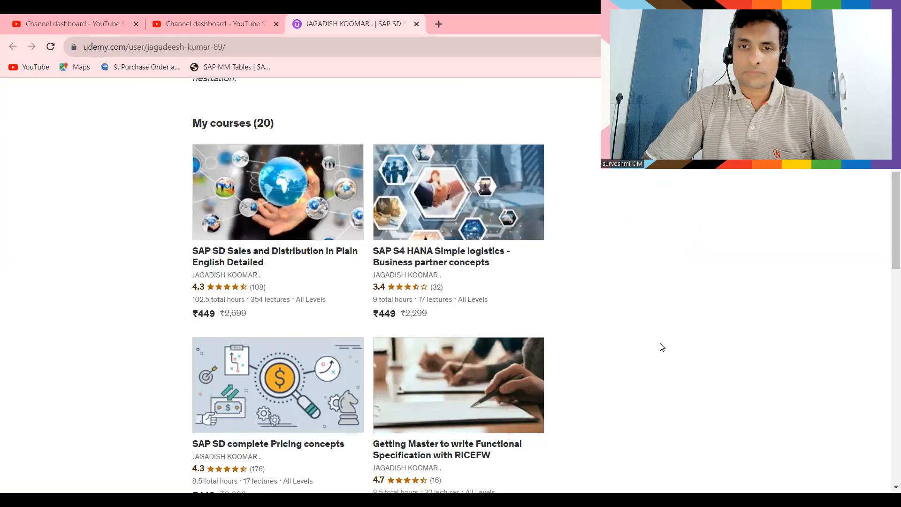
pyautogui.scroll(-1, 652, 341)
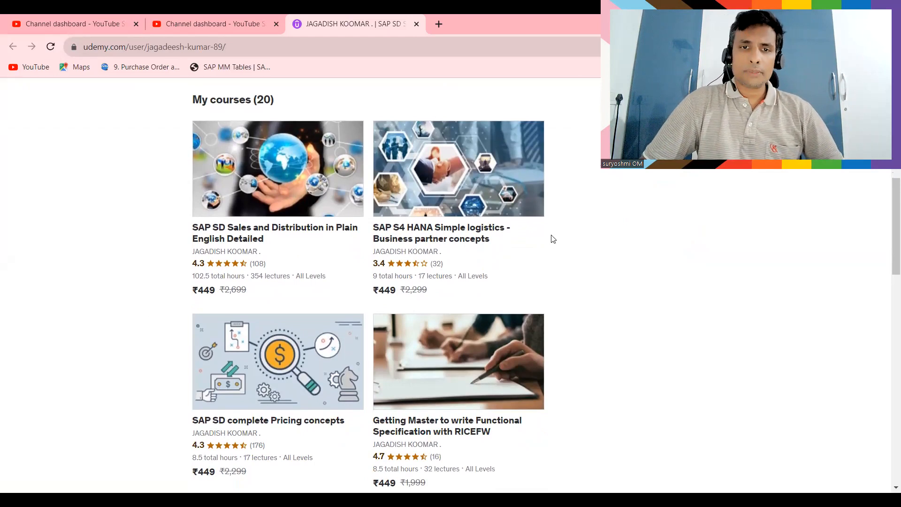
pyautogui.scroll(-1, 398, 206)
pyautogui.scroll(-4, 419, 324)
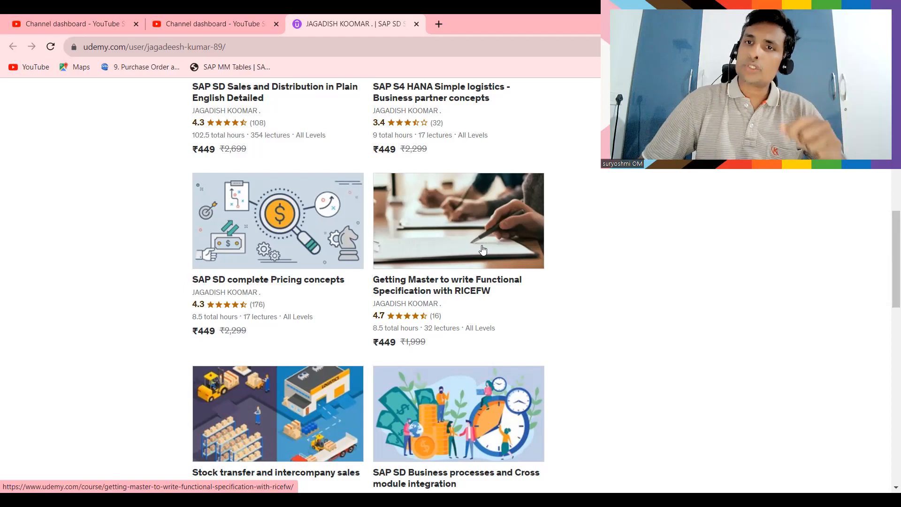
pyautogui.scroll(-2, 482, 249)
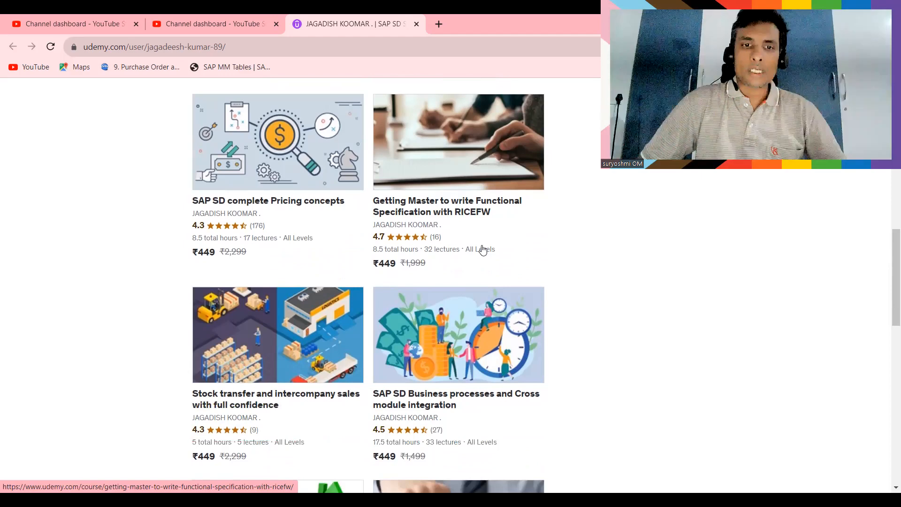
pyautogui.scroll(-10, 384, 431)
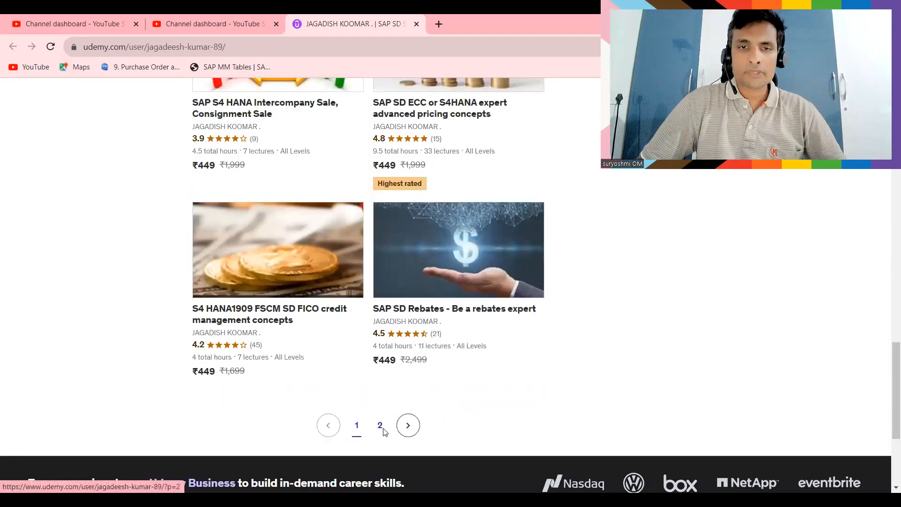
# - Open page 2 of the course list and look over its SAP courses
pyautogui.click(383, 429)
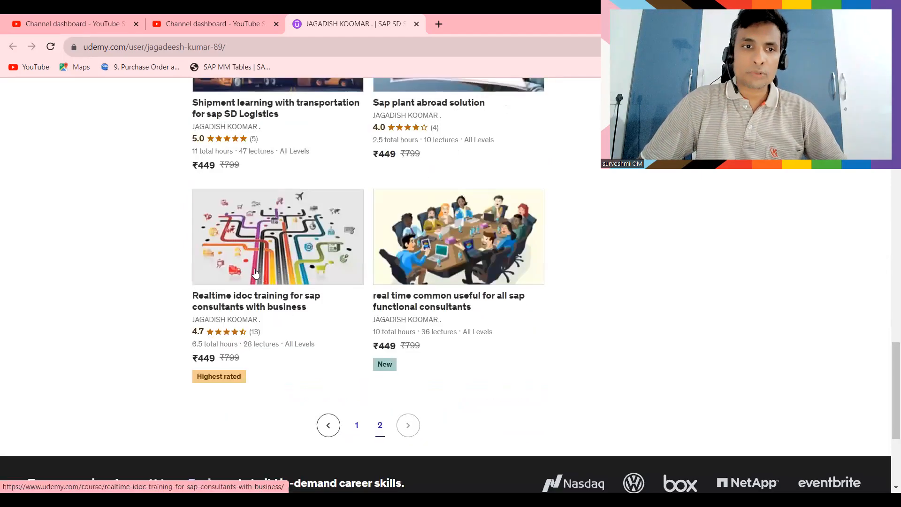
pyautogui.scroll(1, 169, 243)
pyautogui.scroll(1, 160, 220)
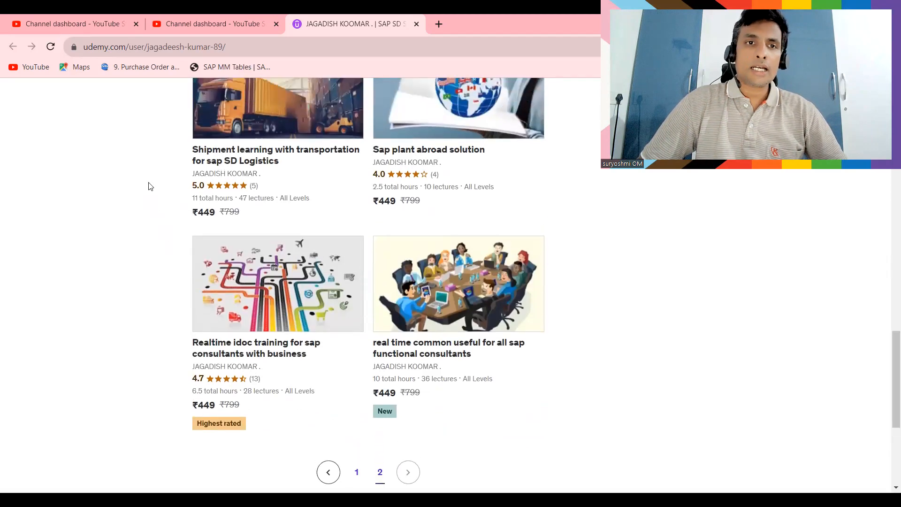
pyautogui.scroll(2, 254, 185)
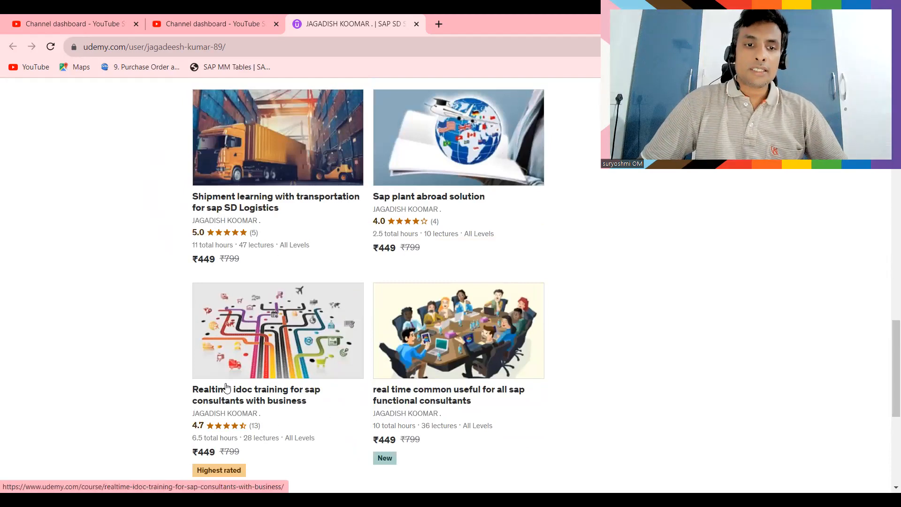
pyautogui.scroll(-4, 161, 333)
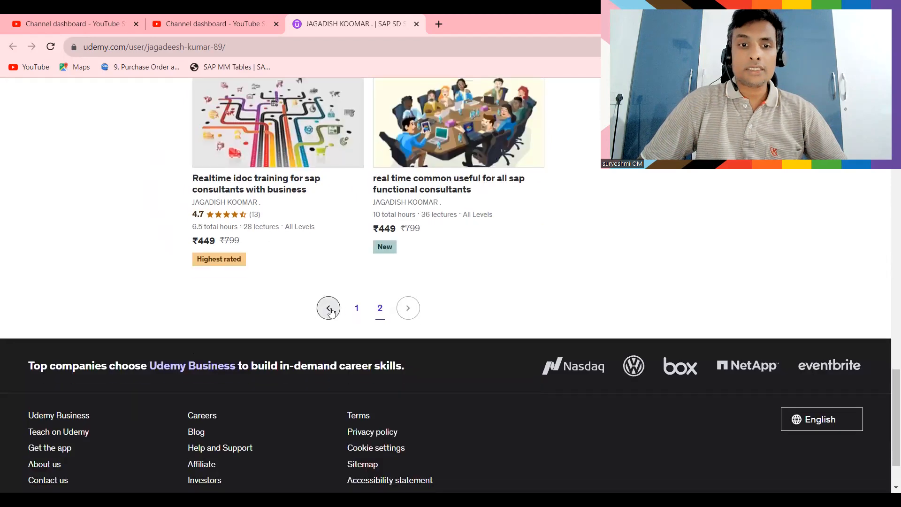
# - Return to page 1 of the course list and review the pricing, credit management and intercompany courses
pyautogui.click(356, 308)
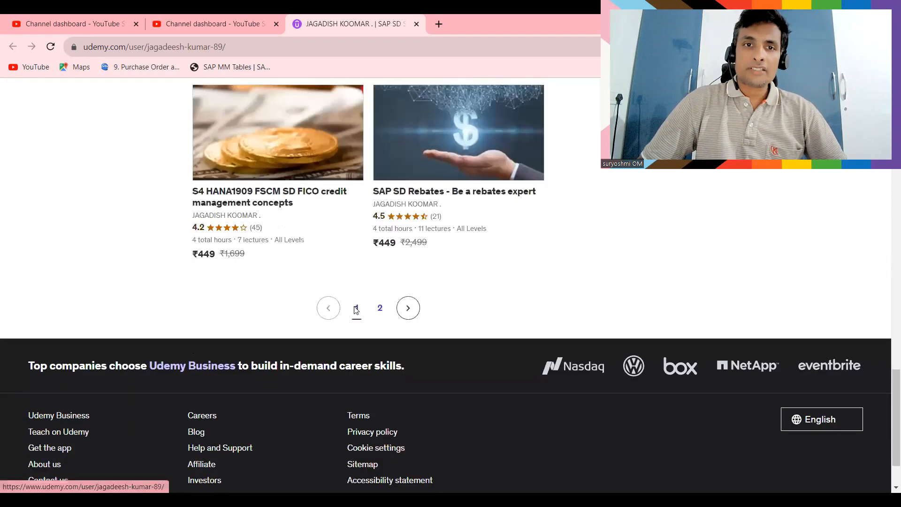
pyautogui.scroll(3, 356, 310)
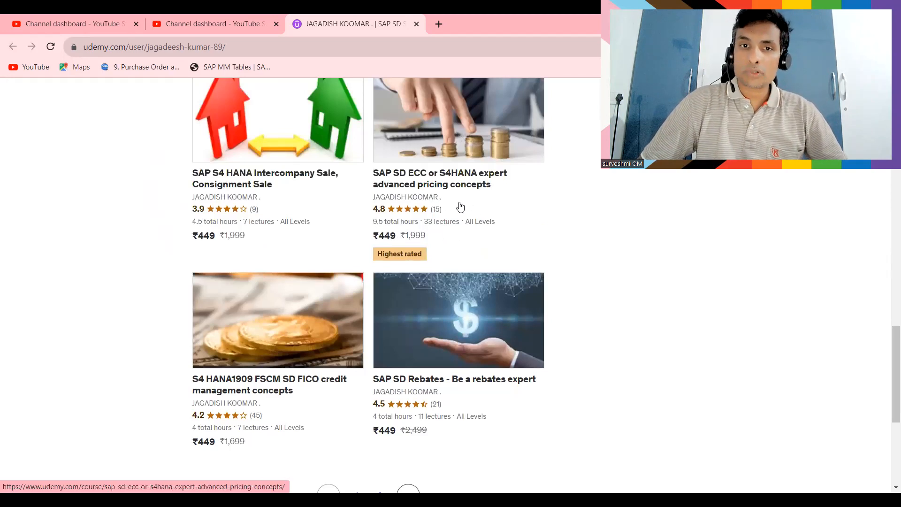
pyautogui.scroll(1, 459, 173)
pyautogui.scroll(1, 458, 173)
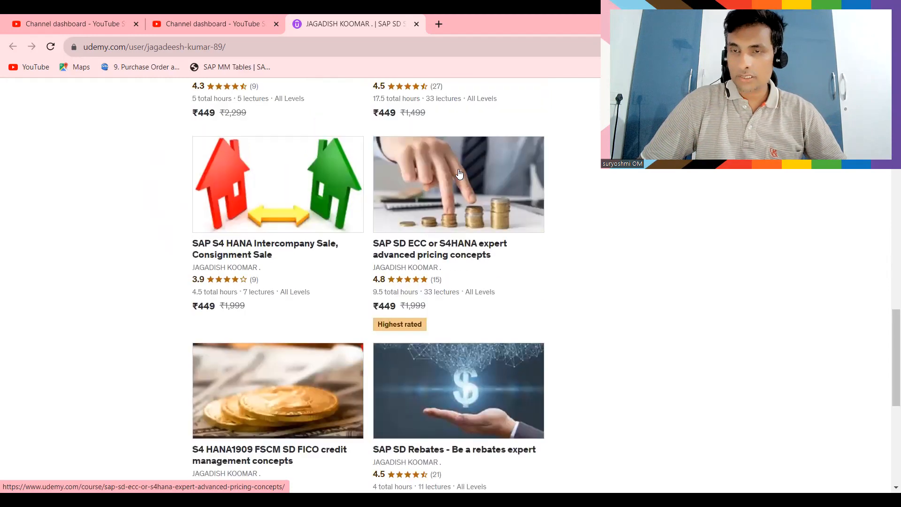
pyautogui.scroll(-2, 459, 174)
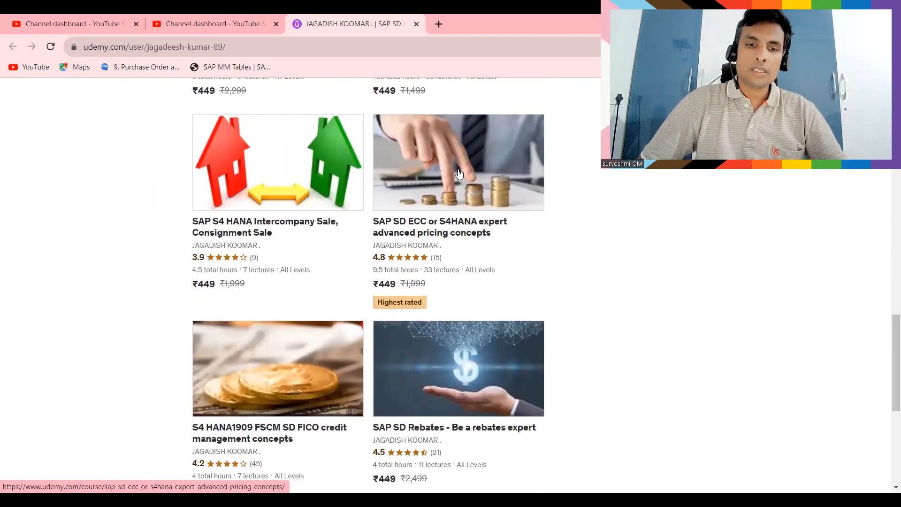
pyautogui.scroll(2, 459, 174)
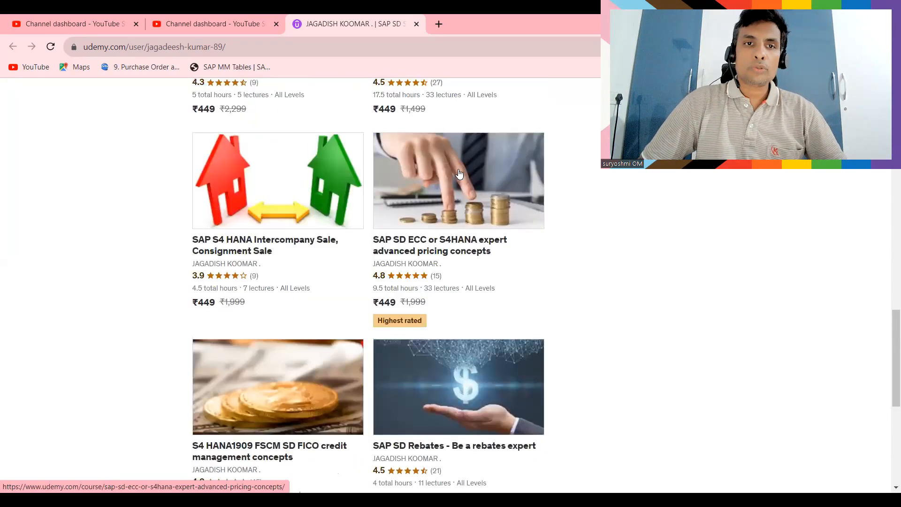
pyautogui.scroll(10, 459, 174)
pyautogui.scroll(3, 459, 174)
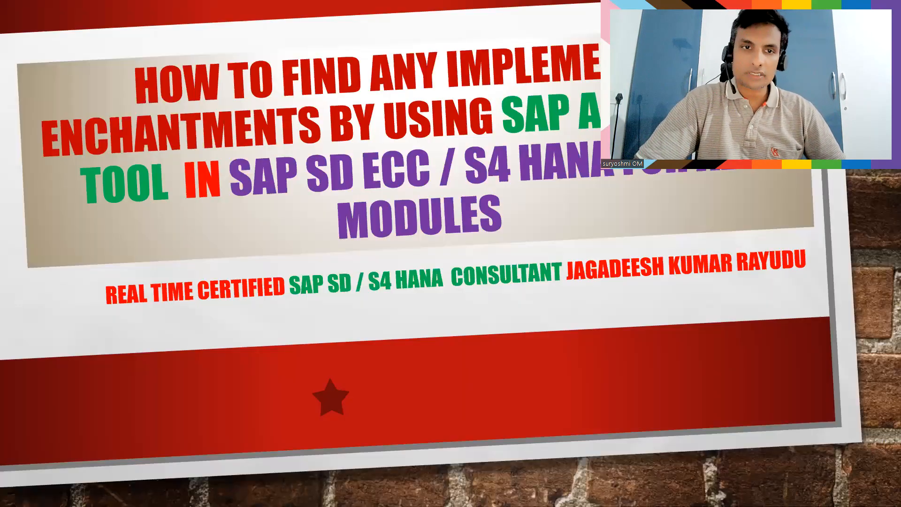
# - Advance the presentation to the ANST slide and, in SAP GUI, open the Automated Note Search tool with transaction /nanst
pyautogui.press('Right')
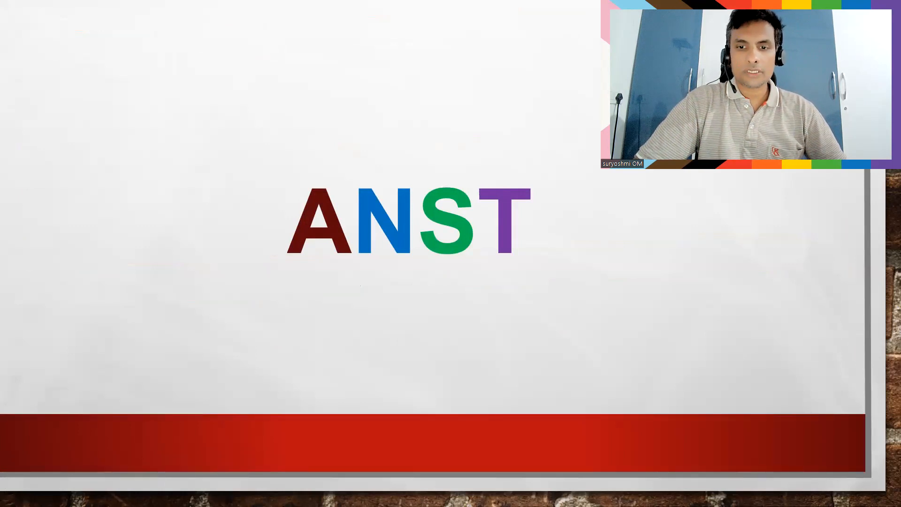
pyautogui.hotkey('alt', 'Tab')
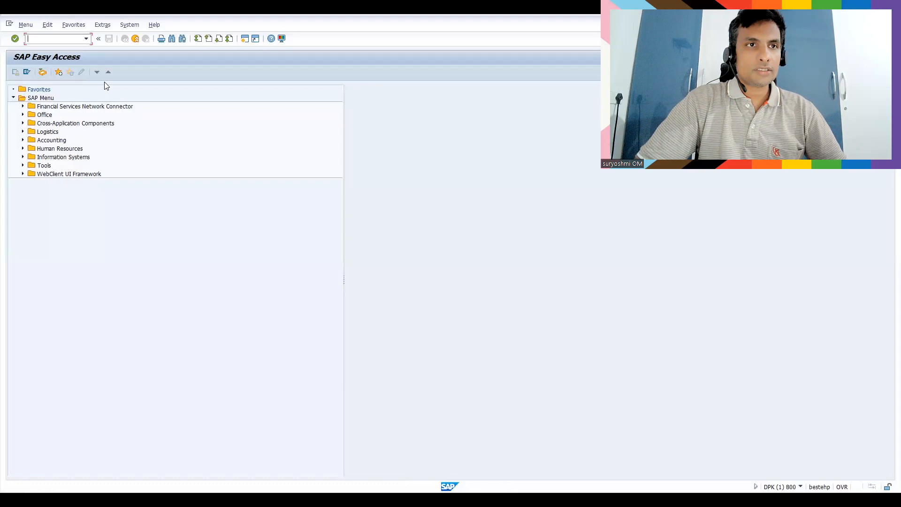
pyautogui.write('/n')
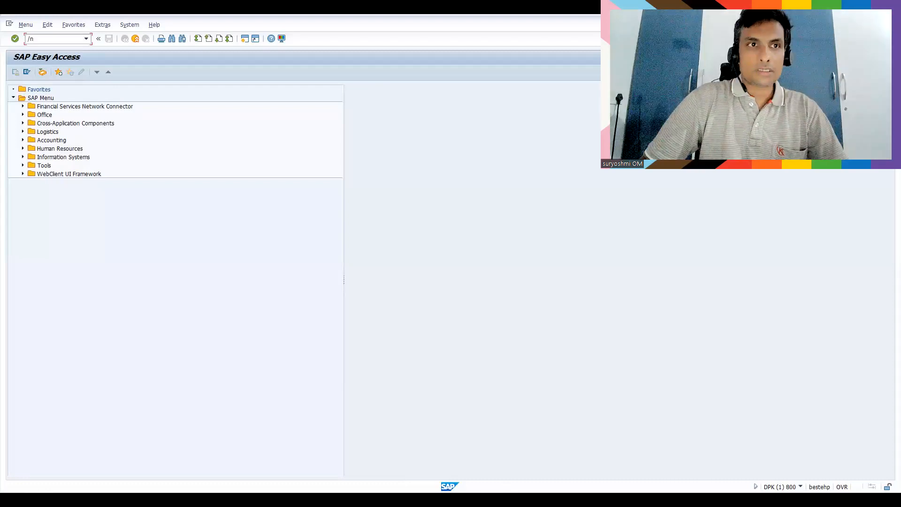
pyautogui.press('Return')
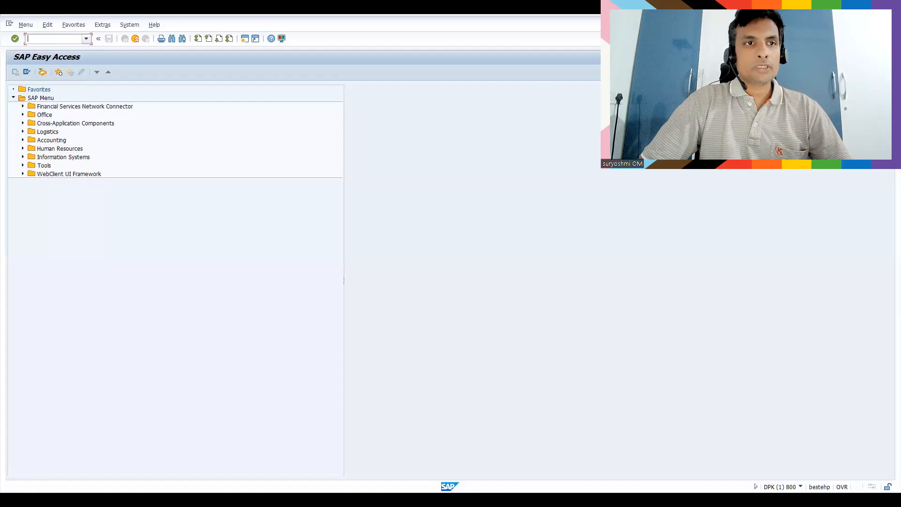
pyautogui.click(86, 39)
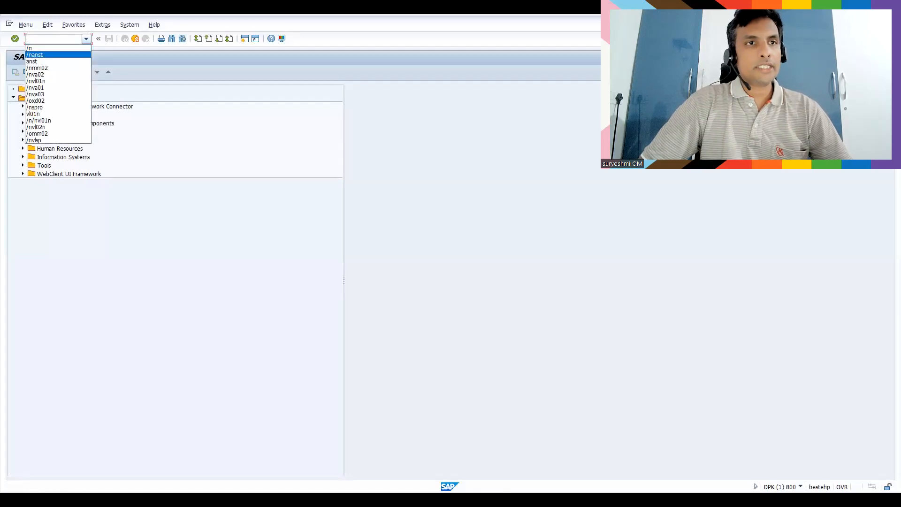
pyautogui.press('Return')
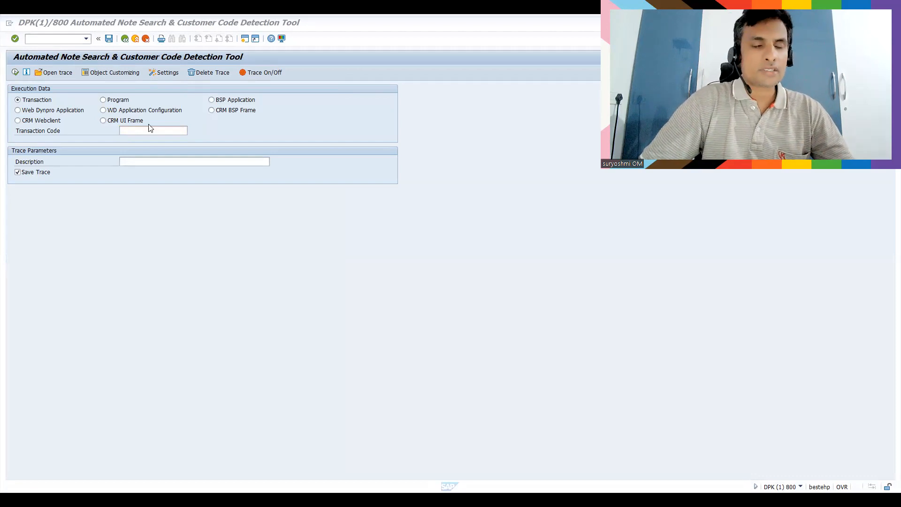
# - Look at the execution data fields for the other object types, such as Program and BSP Application, and return to Transaction
pyautogui.click(104, 100)
pyautogui.click(212, 100)
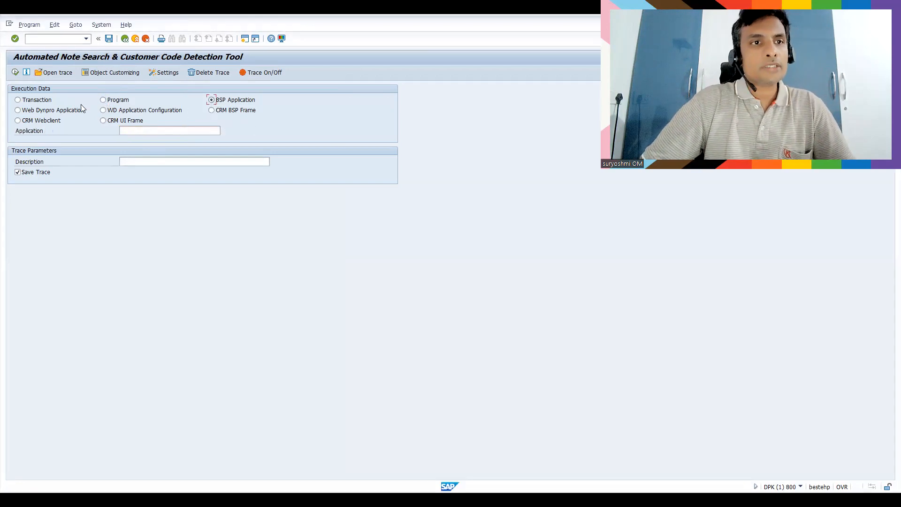
pyautogui.click(18, 111)
pyautogui.click(103, 111)
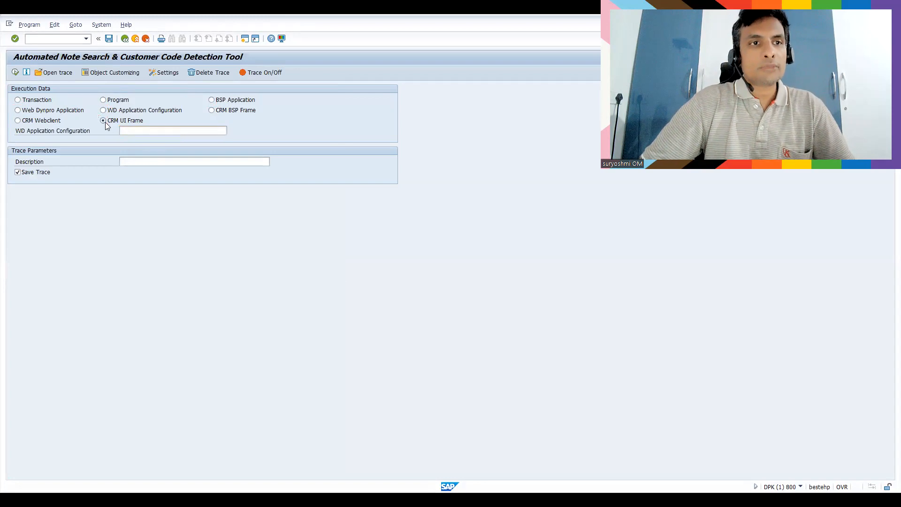
pyautogui.click(17, 120)
pyautogui.click(17, 100)
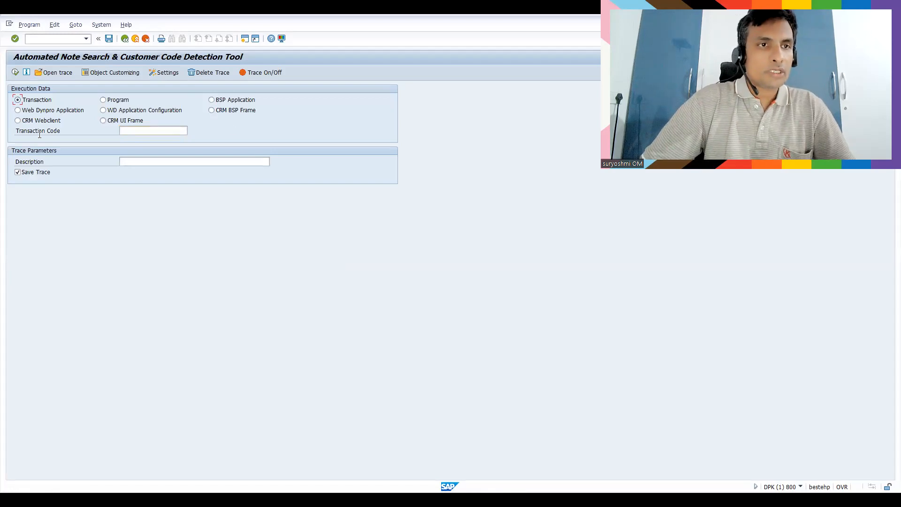
# - Set the transaction code to trace to VA01
pyautogui.click(162, 132)
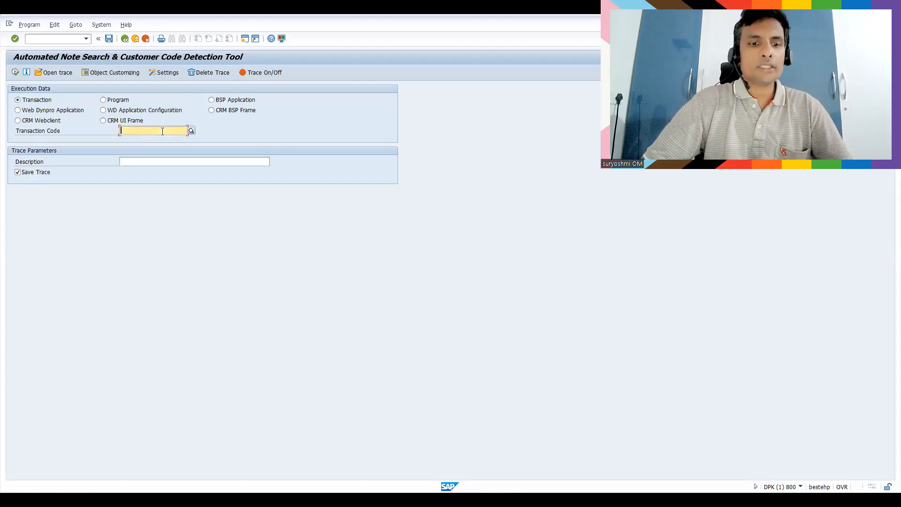
pyautogui.write('va0')
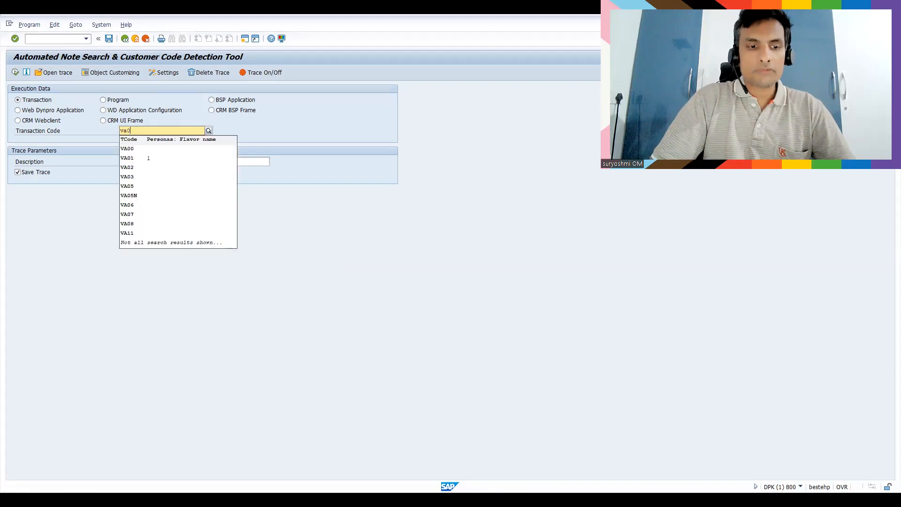
pyautogui.write('1')
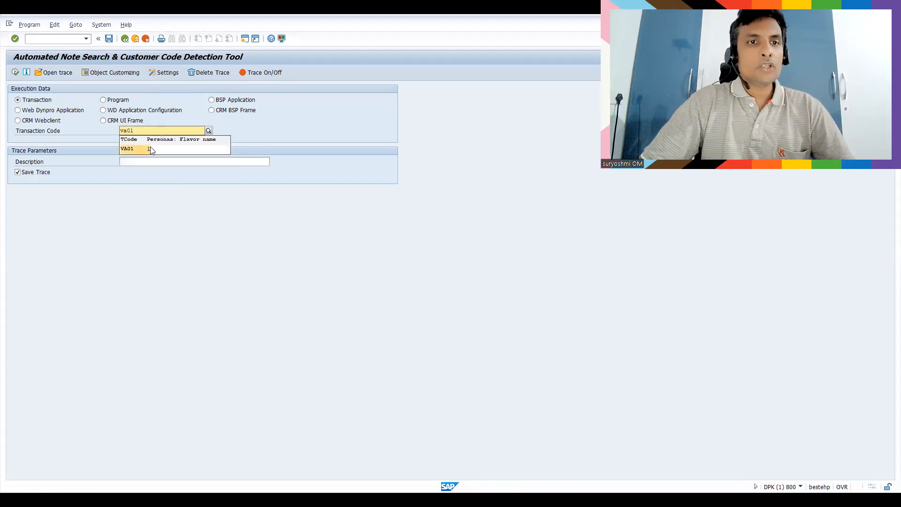
pyautogui.click(151, 148)
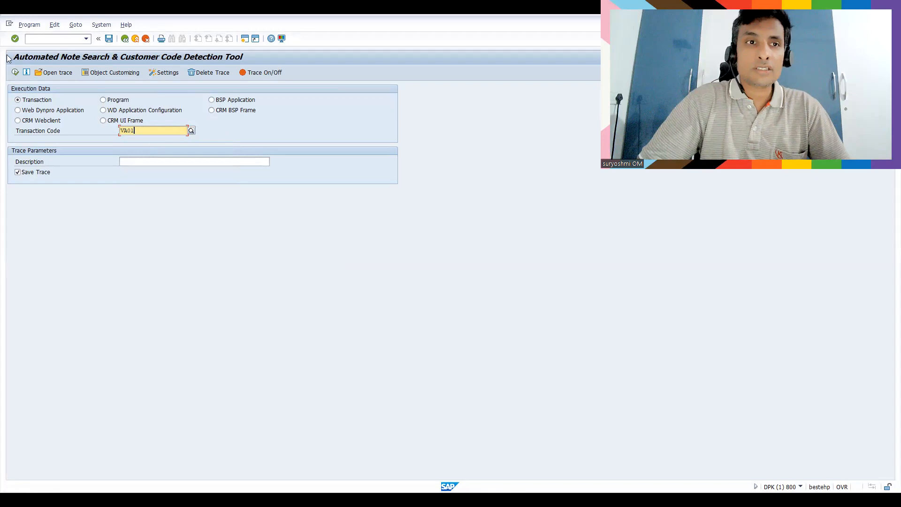
# - Enter test as the trace description and execute the trace with Save Trace enabled
pyautogui.click(86, 39)
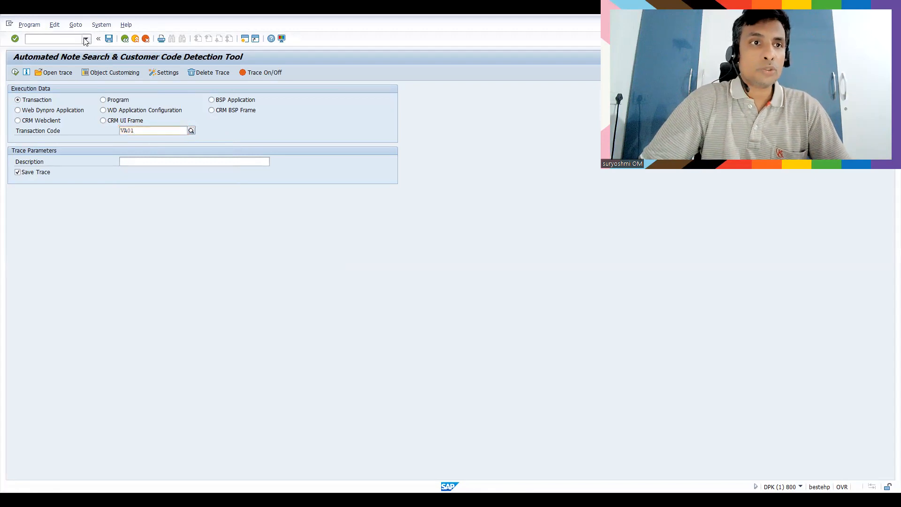
pyautogui.click(86, 40)
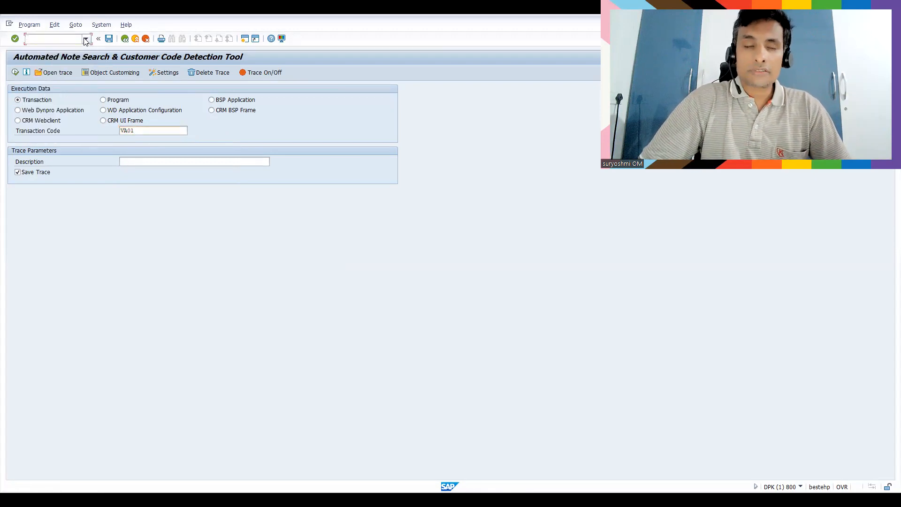
pyautogui.click(134, 162)
pyautogui.write('test')
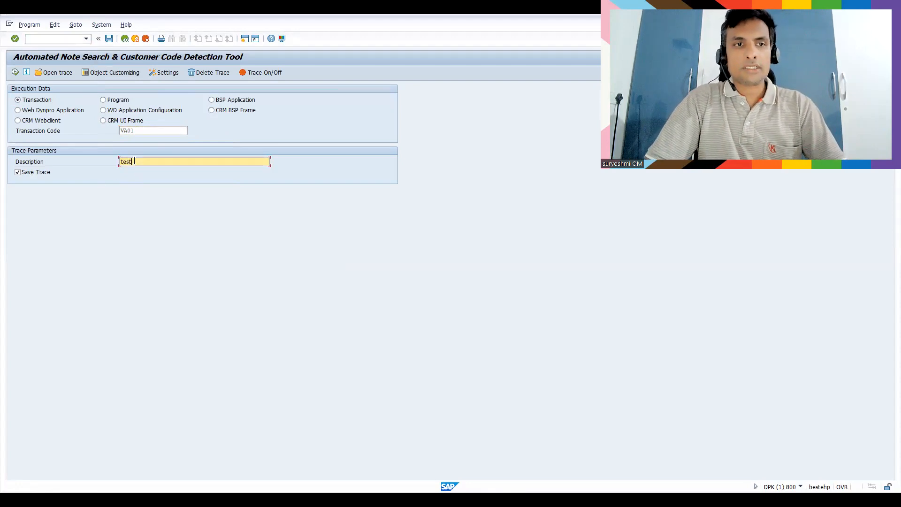
pyautogui.click(15, 72)
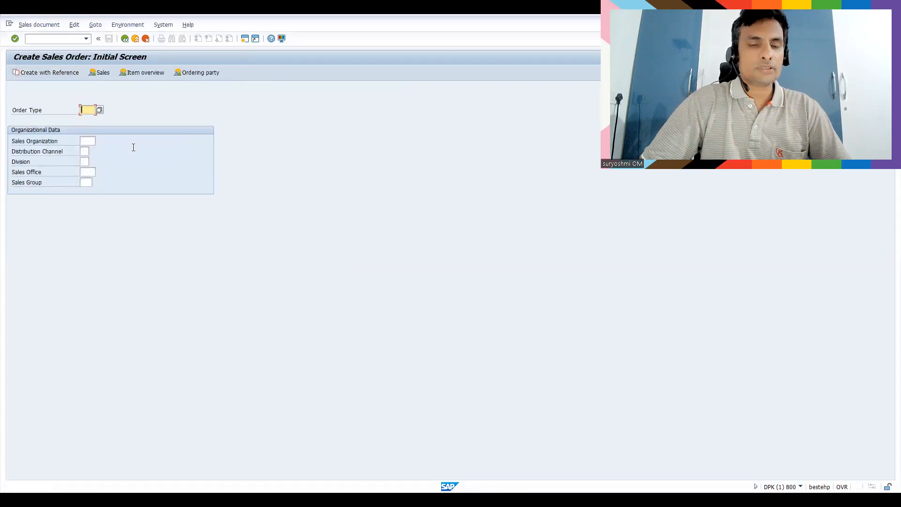
# - Set the order type to OR, leave the sales organization blank and continue to the order overview
pyautogui.write('or')
pyautogui.press('Tab')
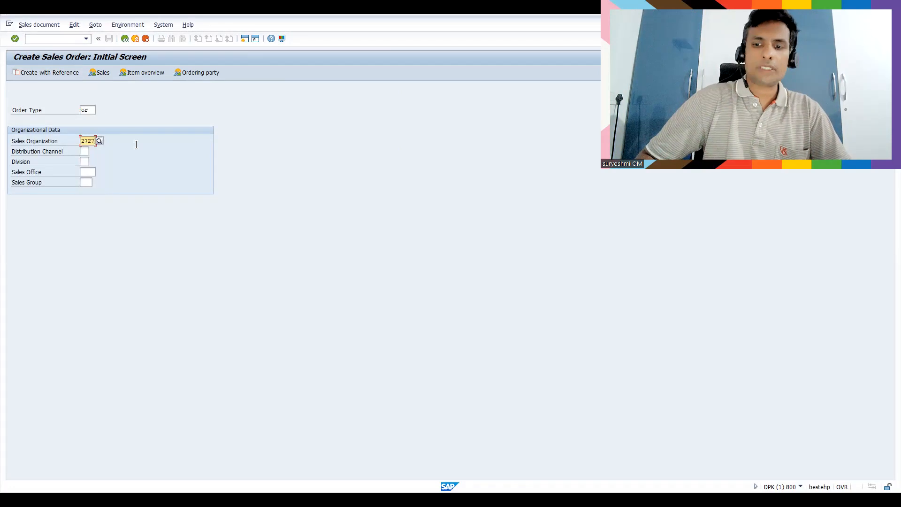
pyautogui.press('BackSpace')
pyautogui.press('BackSpace')
pyautogui.press('BackSpace')
pyautogui.press('BackSpace')
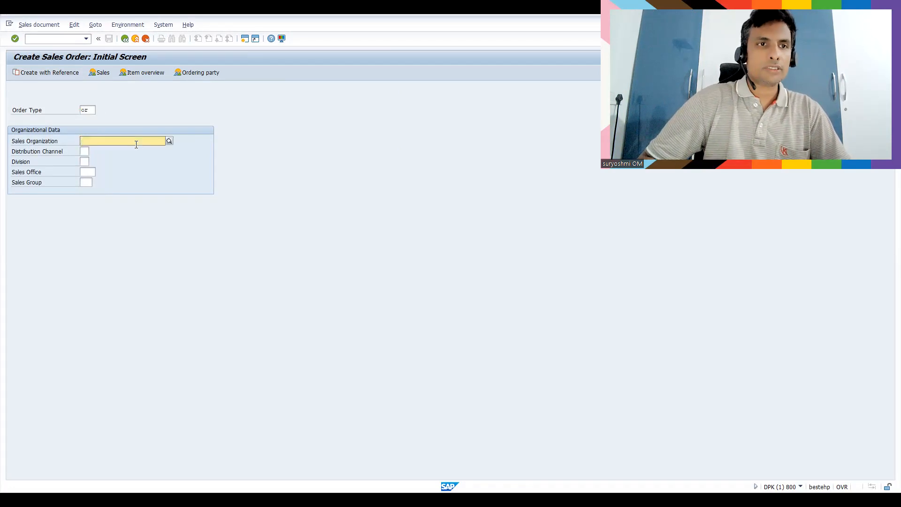
pyautogui.press('Return')
# - Enter a previously used customer as the sold-to party of the standard order
pyautogui.press('BackSpace')
pyautogui.press('Down')
pyautogui.press('Return')
pyautogui.press('Return')
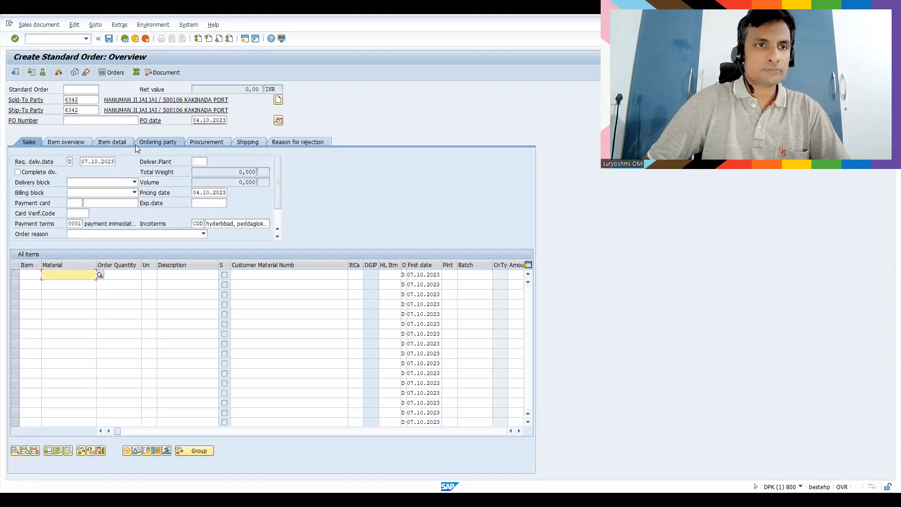
# - Add material 50065655 with an order quantity of 1 and save the standard order
pyautogui.press('BackSpace')
pyautogui.press('Down')
pyautogui.press('Return')
pyautogui.press('Tab')
pyautogui.write('1')
pyautogui.press('Return')
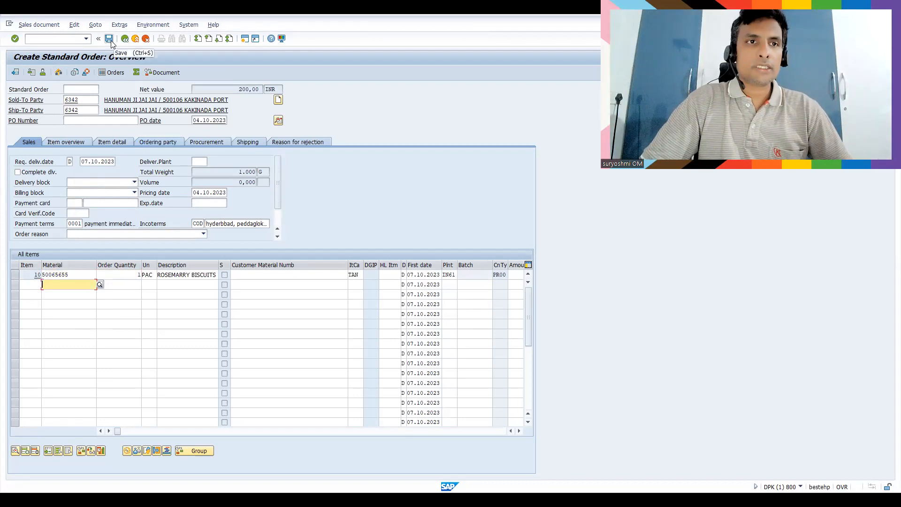
pyautogui.click(111, 42)
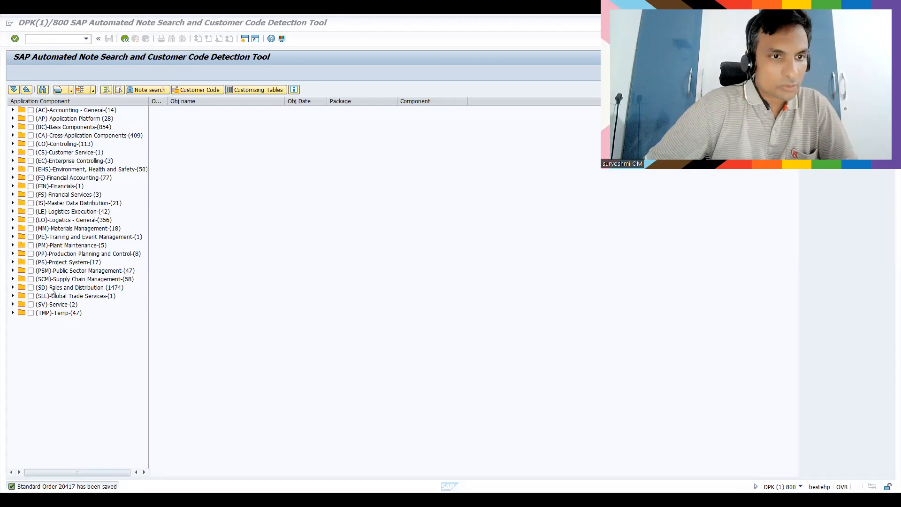
# - Expand the Sales and Distribution component in the trace results and select its SD subcomponent with all listed objects
pyautogui.click(13, 287)
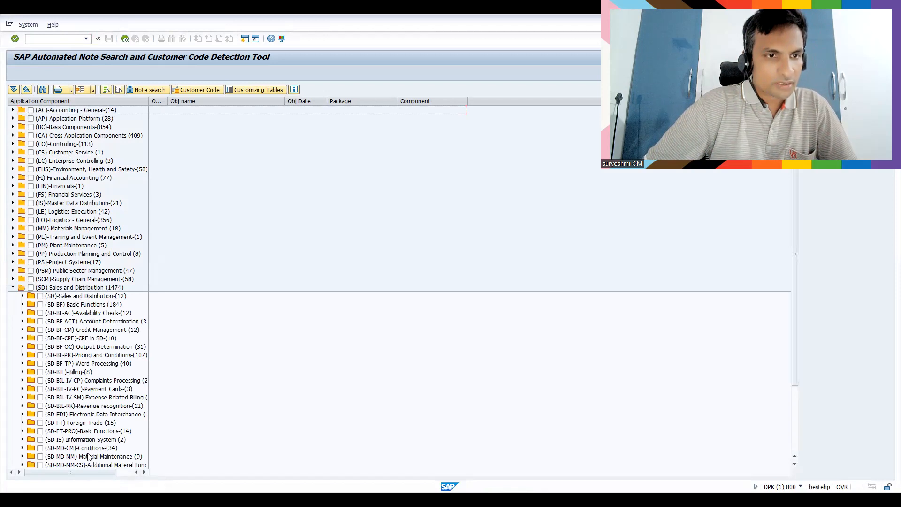
pyautogui.click(81, 297)
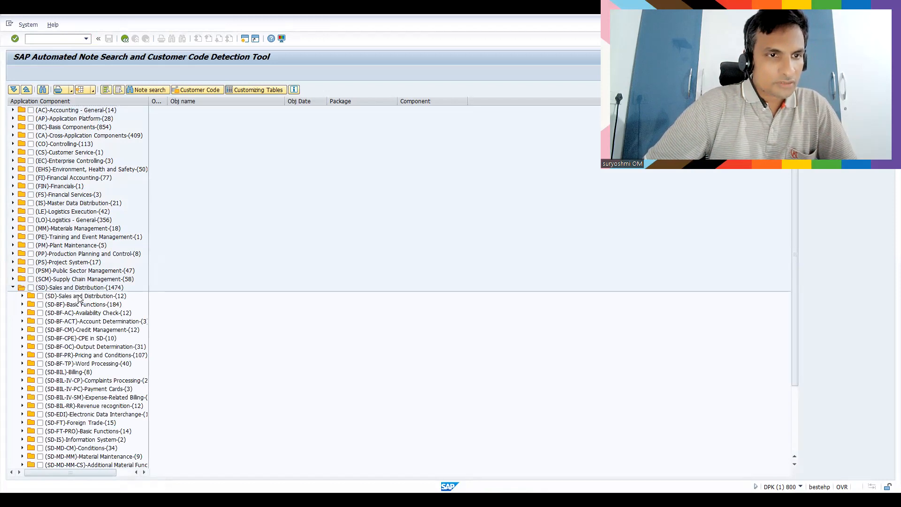
pyautogui.click(23, 296)
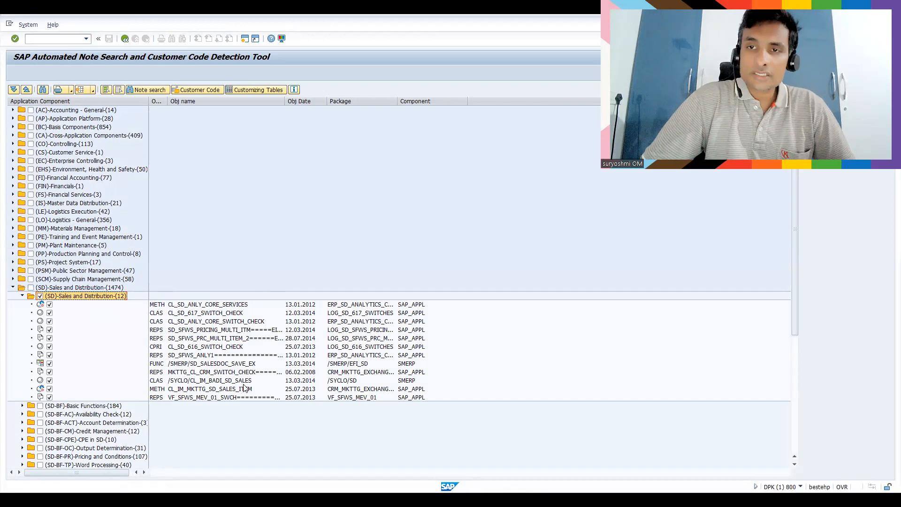
pyautogui.click(116, 297)
pyautogui.click(115, 297)
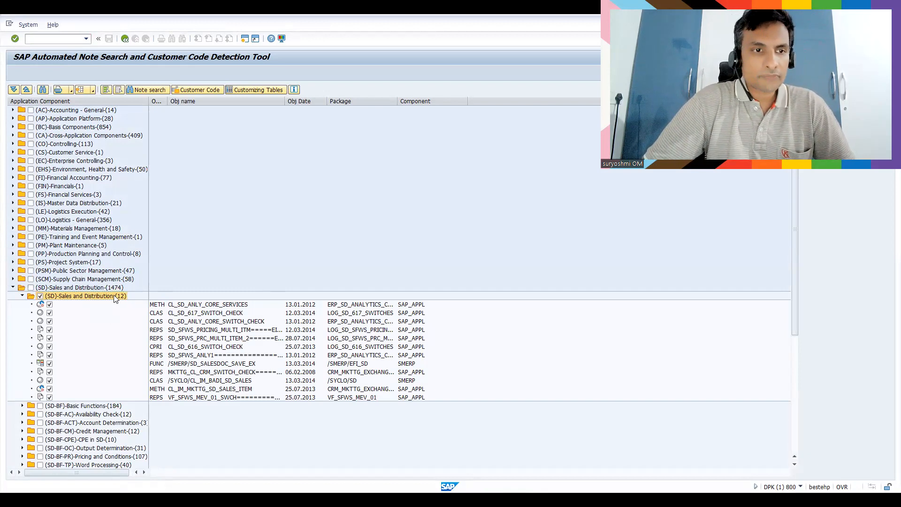
# - Display the customer code called in the VA01 trace and widen the Type column to show the full enhancement types
pyautogui.click(200, 91)
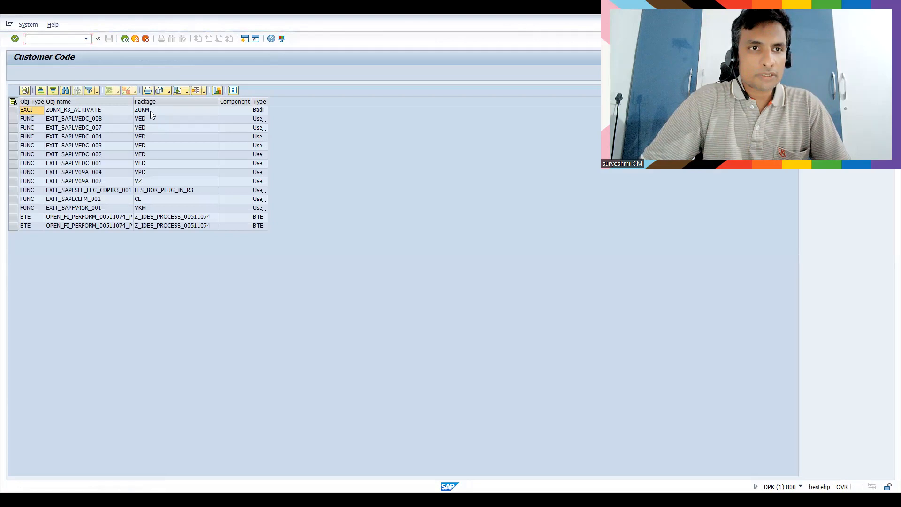
pyautogui.click(151, 102)
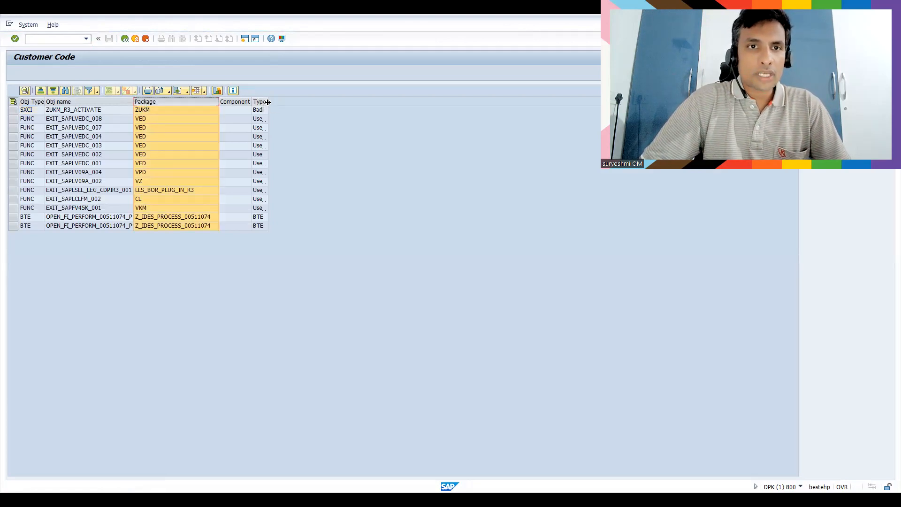
pyautogui.moveTo(267, 101); pyautogui.dragTo(331, 109)
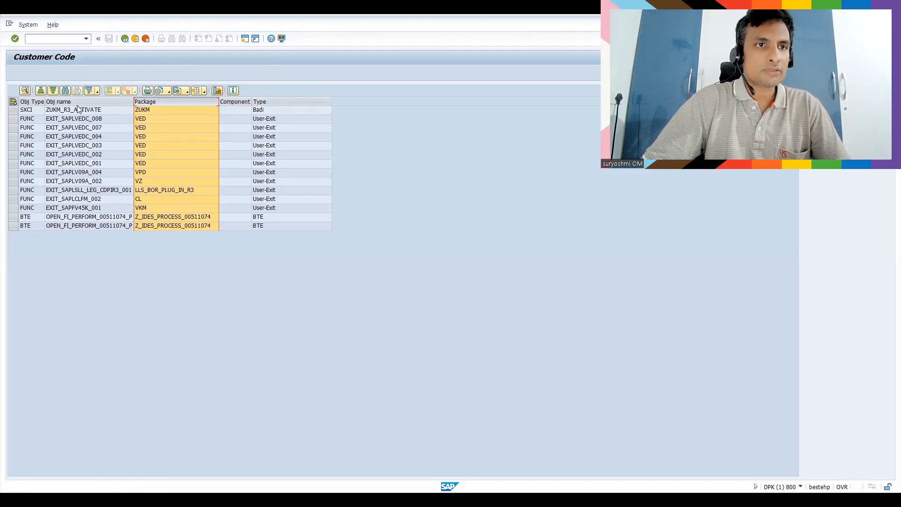
# - Look at the source code of user exit EXIT_SAPLVEDC_008, and return to the ANST start screen
pyautogui.click(76, 121)
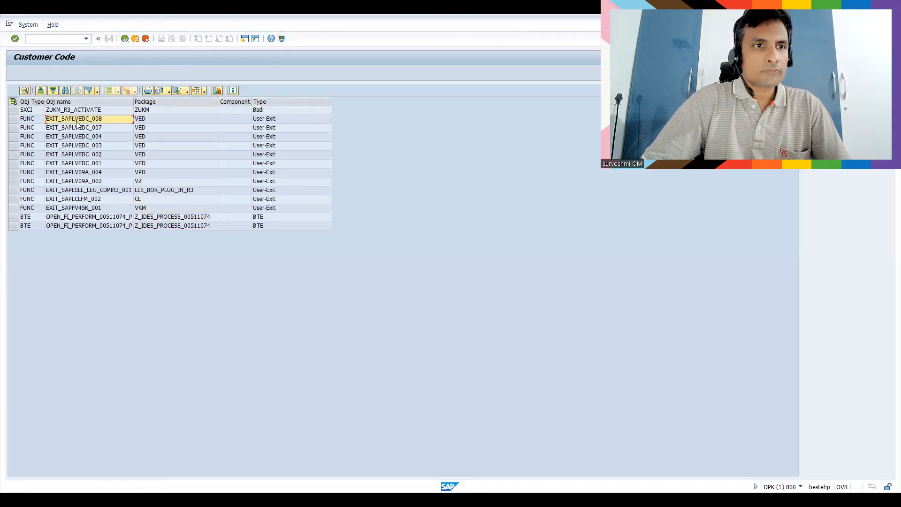
pyautogui.click(15, 121)
pyautogui.doubleClick(54, 119)
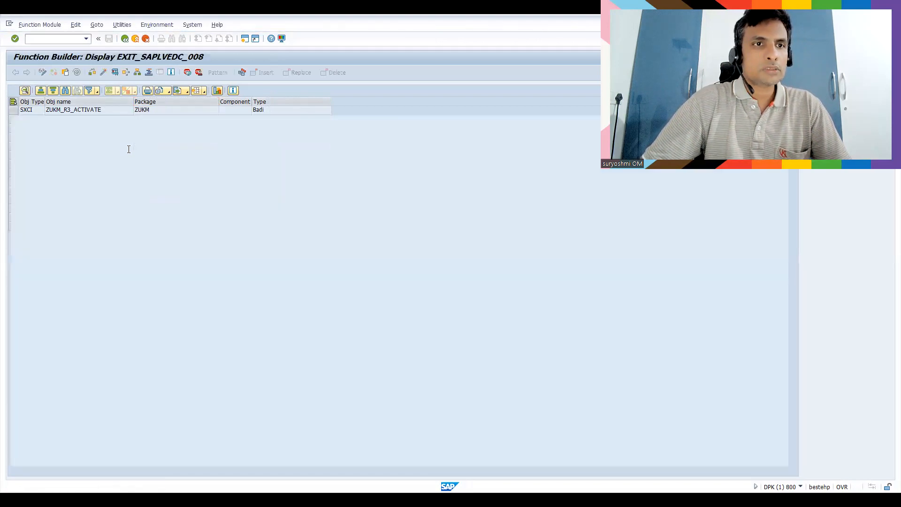
pyautogui.press('F3')
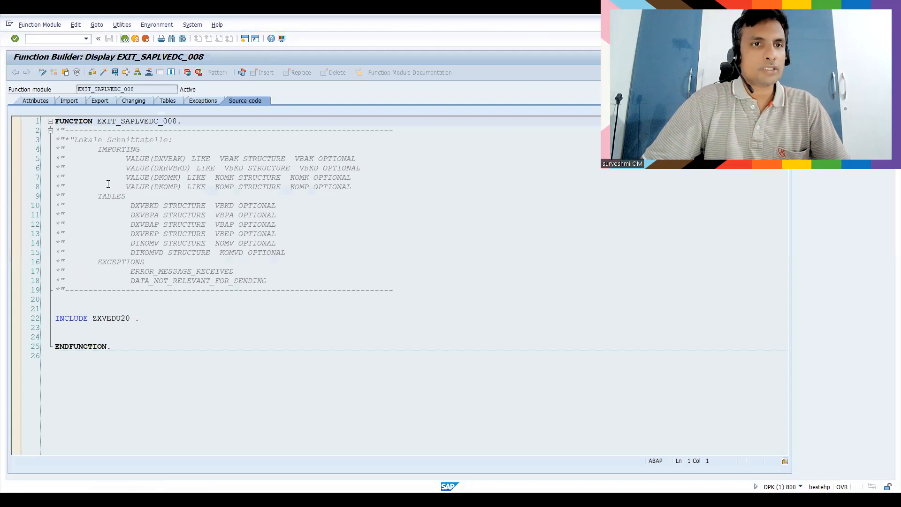
pyautogui.press('F3')
pyautogui.press('F3')
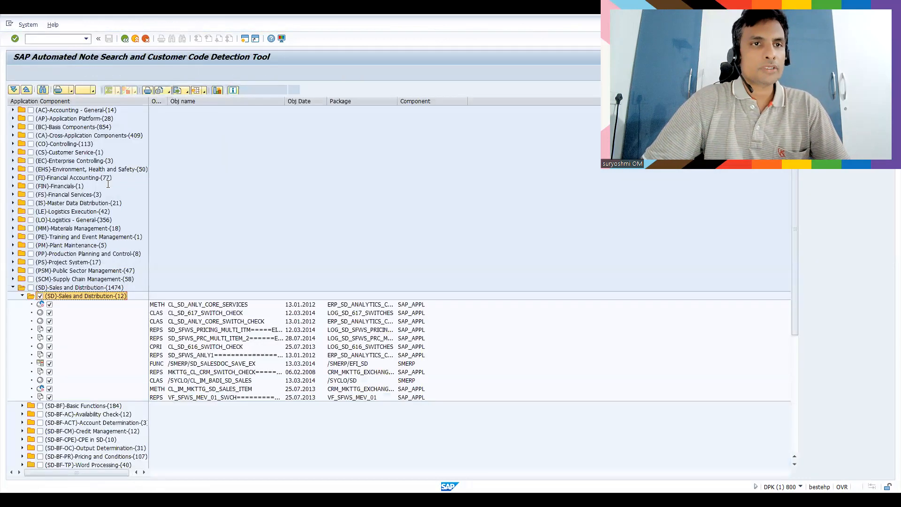
pyautogui.press('F3')
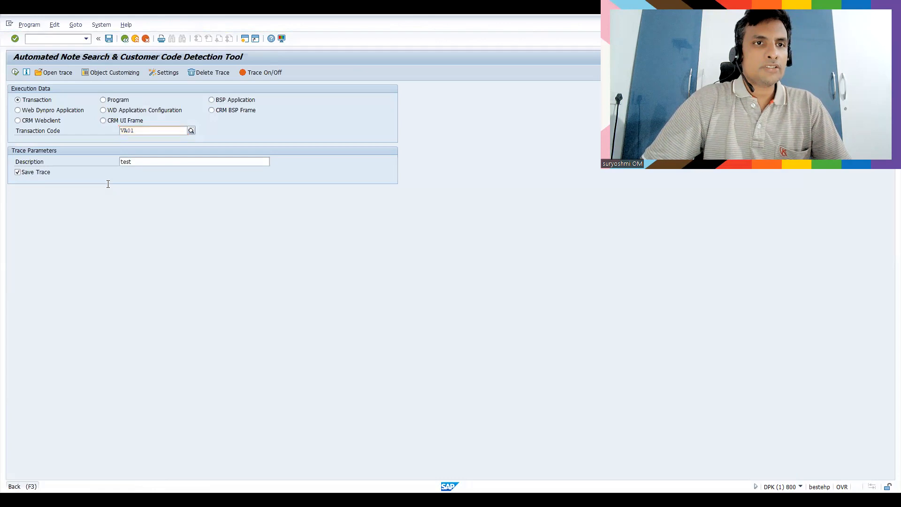
# - Restart the ANST tool and set the transaction code to trace to VK11
pyautogui.click(87, 40)
pyautogui.click(70, 50)
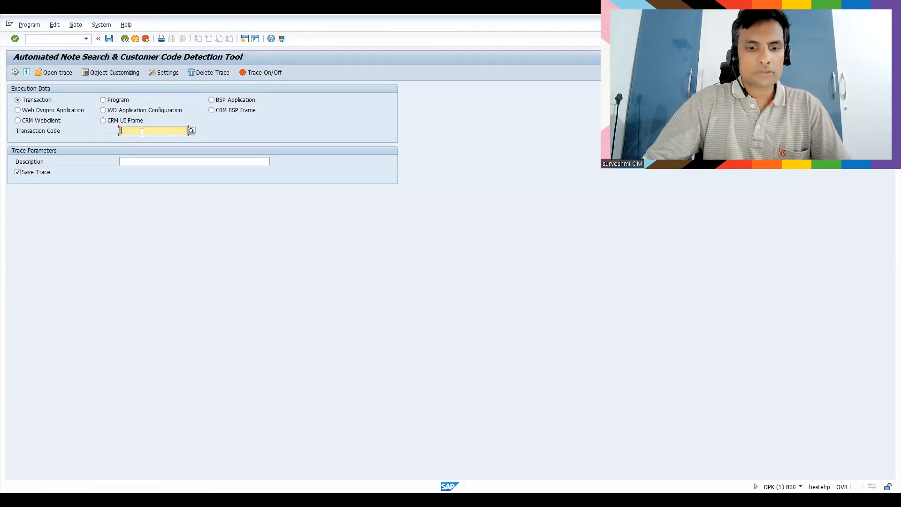
pyautogui.write('vk11')
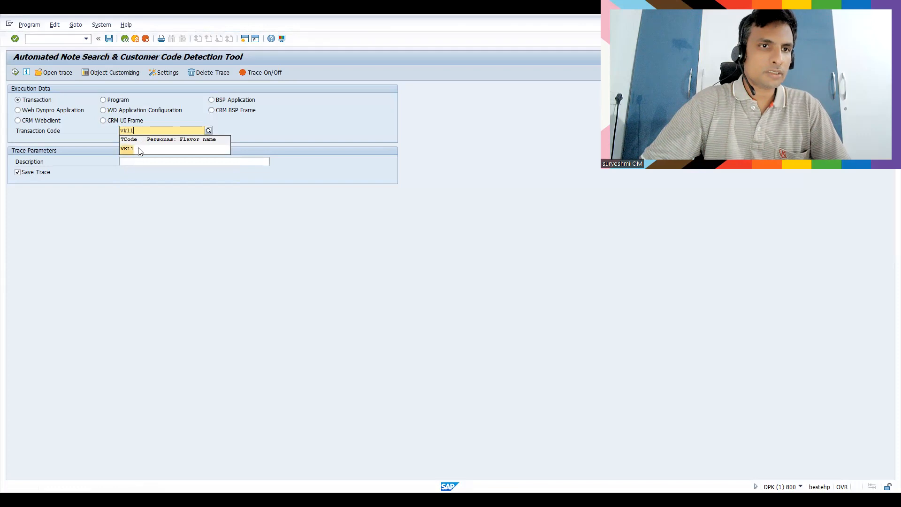
pyautogui.click(139, 150)
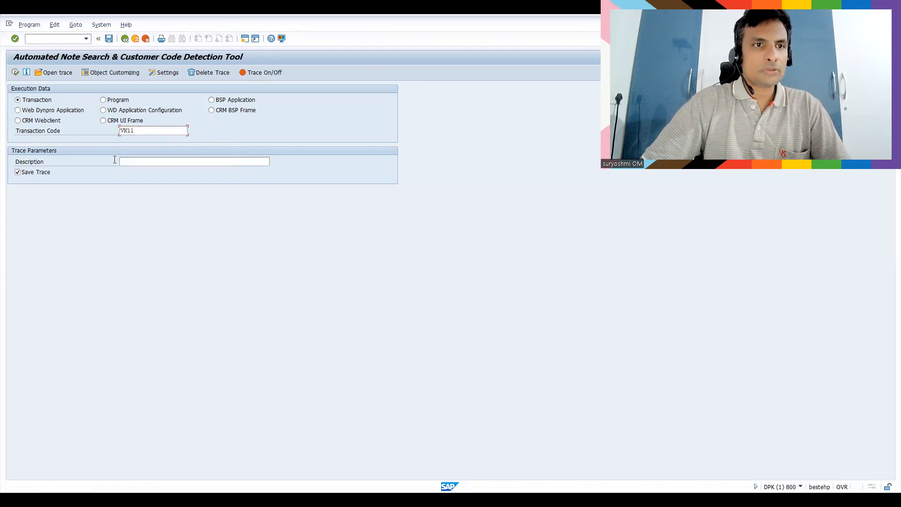
# - Enter testprice as the trace description and execute the VK11 trace with Save Trace enabled
pyautogui.click(125, 163)
pyautogui.write('ti')
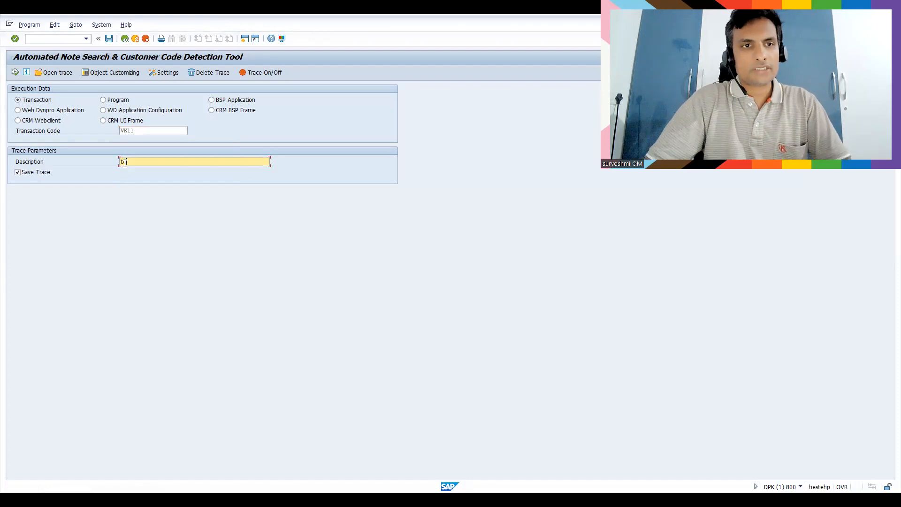
pyautogui.write('stprice')
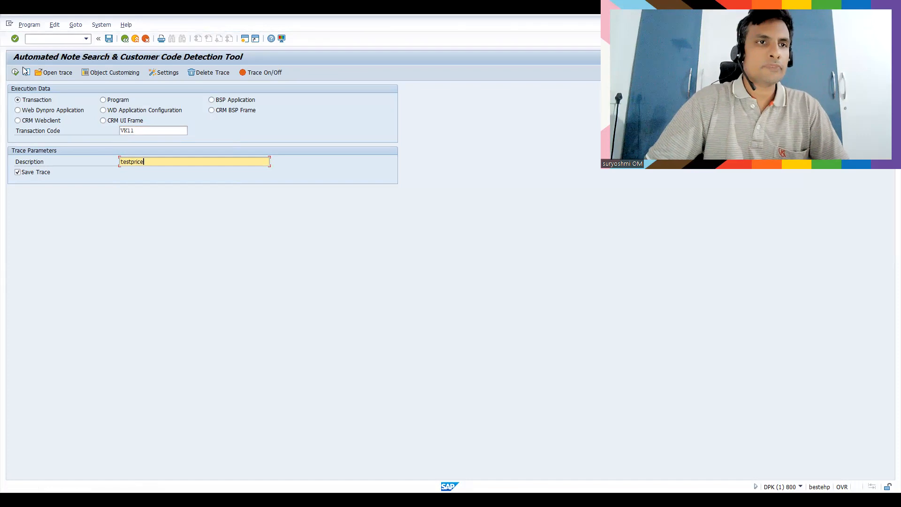
pyautogui.click(16, 72)
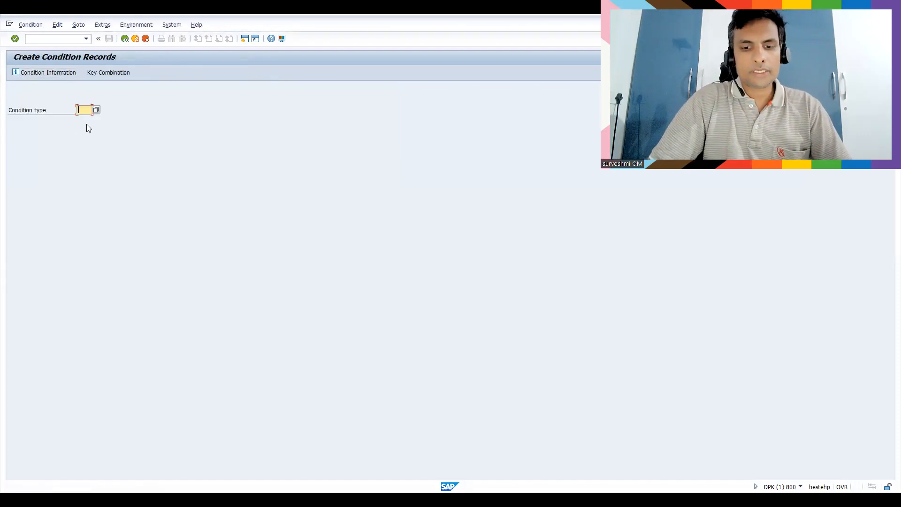
pyautogui.press('Return')
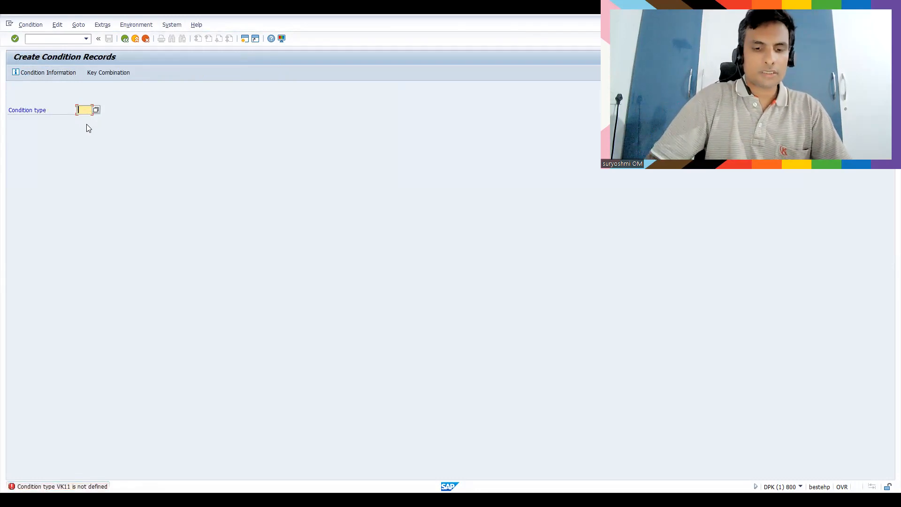
pyautogui.write('base')
pyautogui.press('Return')
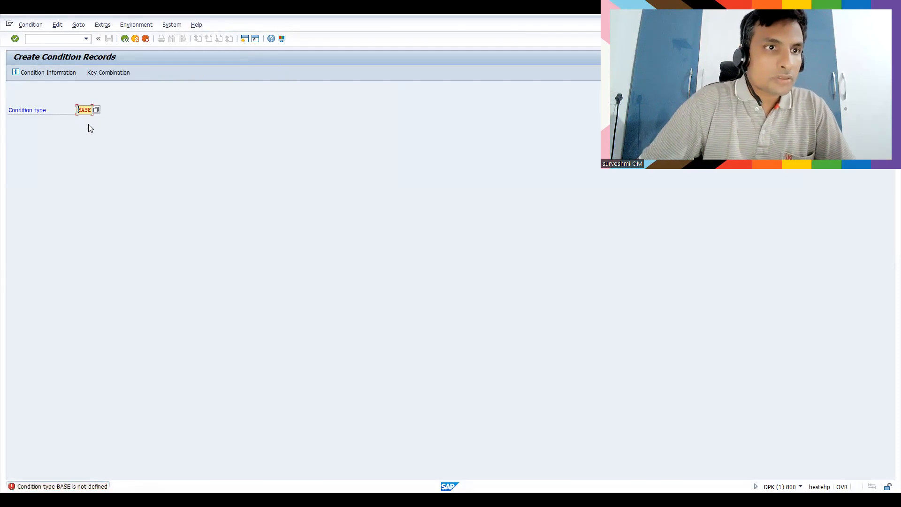
# - Set the condition type to PR00 and choose the Material with release status key combination
pyautogui.write('pr00')
pyautogui.press('Return')
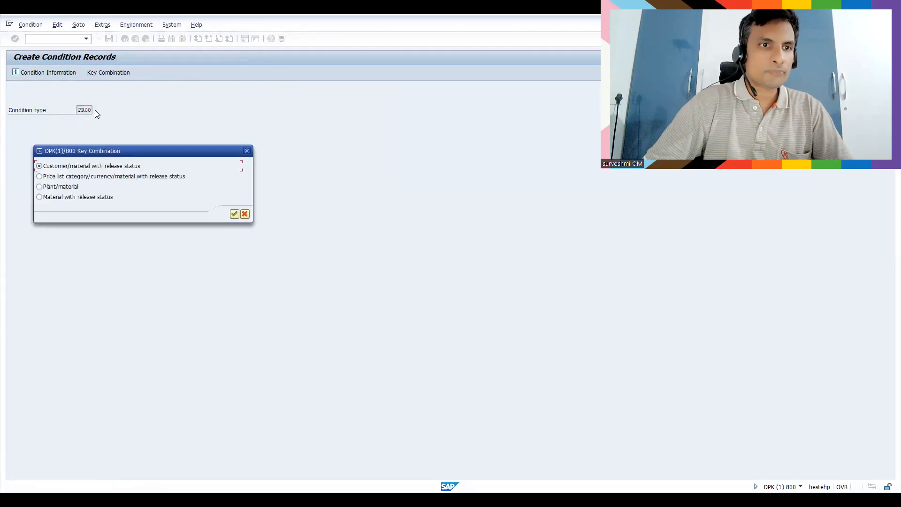
pyautogui.press('Return')
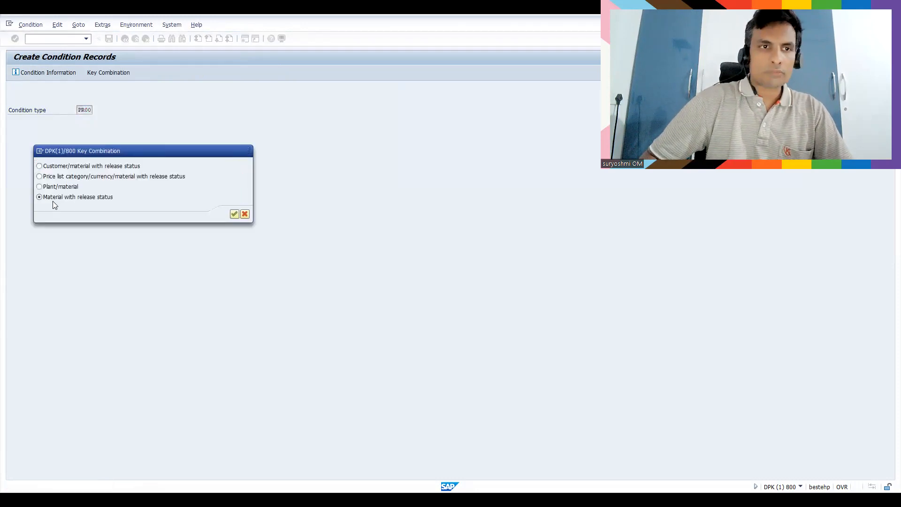
# - Set the sales organization to IN66 and the distribution channel to 66 for the price condition
pyautogui.write('IN66')
pyautogui.press('Down')
pyautogui.press('Return')
pyautogui.press('Tab')
pyautogui.press('space')
pyautogui.press('Down')
pyautogui.press('Return')
pyautogui.press('Tab')
pyautogui.press('Tab')
# - Enter a previously used material with an amount of 300 and save the price condition record
pyautogui.press('space')
pyautogui.press('Down')
pyautogui.press('Return')
pyautogui.press('Tab')
pyautogui.press('Tab')
pyautogui.write('3')
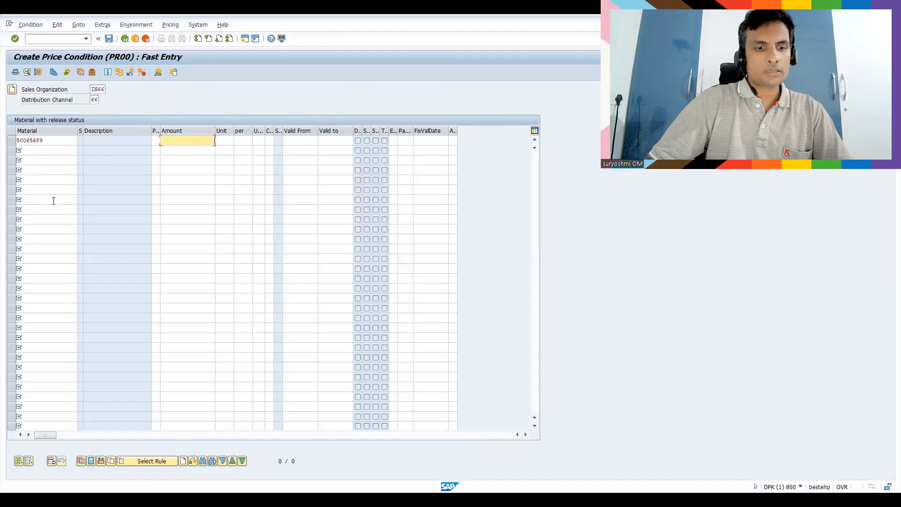
pyautogui.write('00')
pyautogui.press('Return')
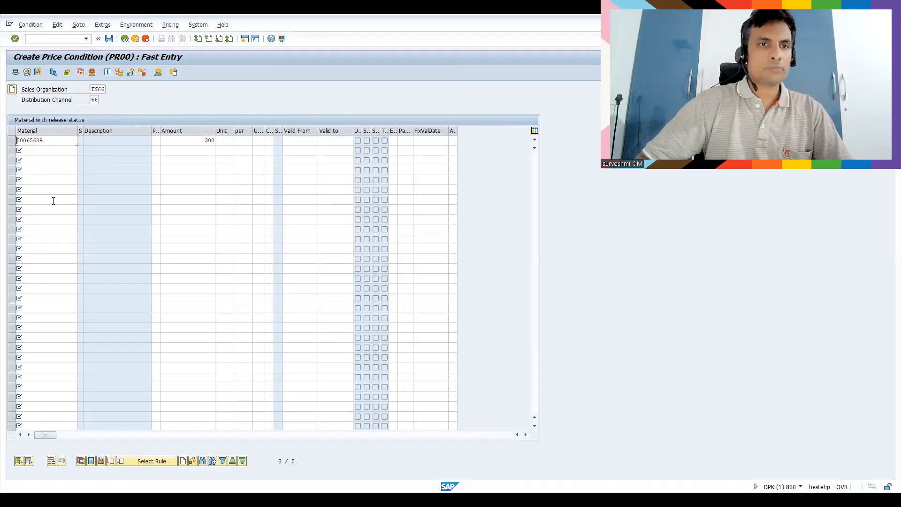
pyautogui.click(109, 40)
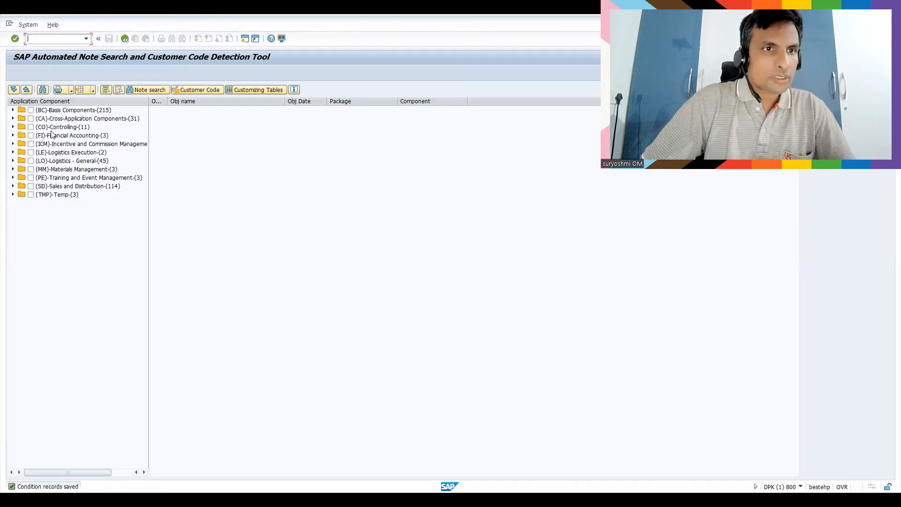
# - Select the Sales and Distribution component and check the VK11 trace for customer code
pyautogui.click(51, 187)
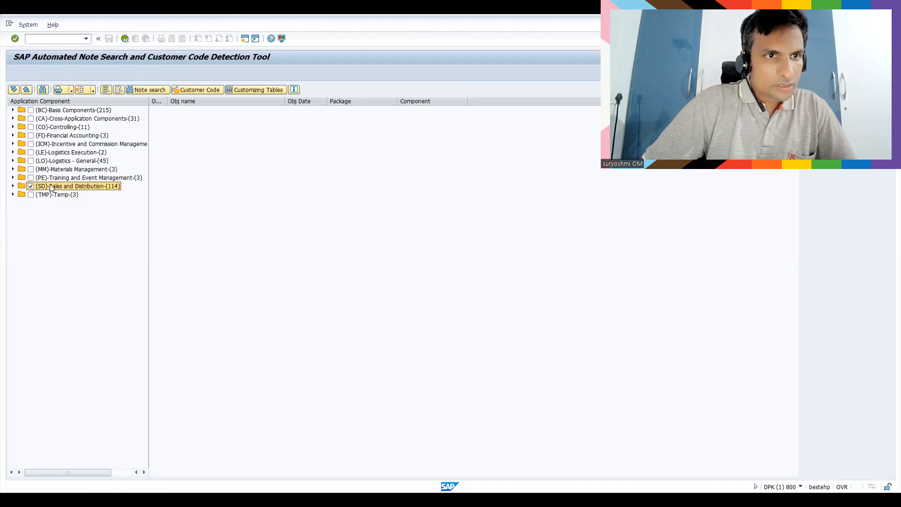
pyautogui.click(22, 187)
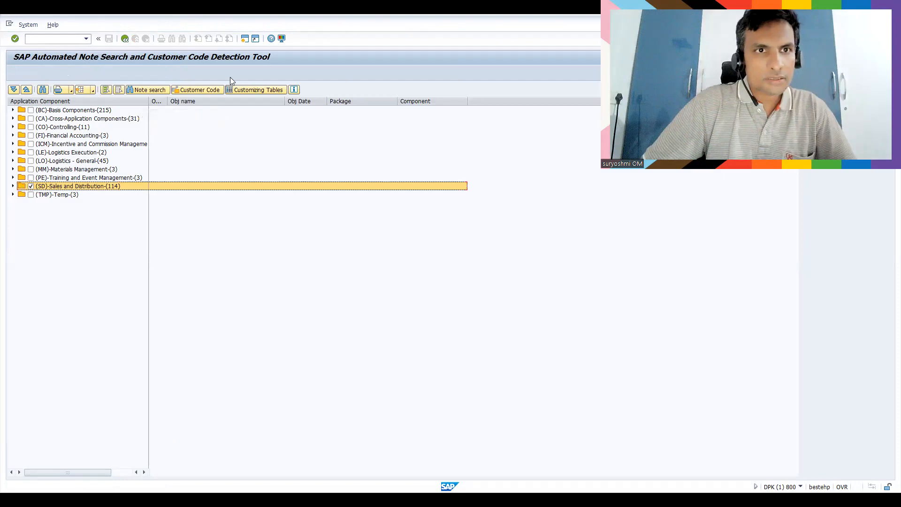
pyautogui.click(205, 90)
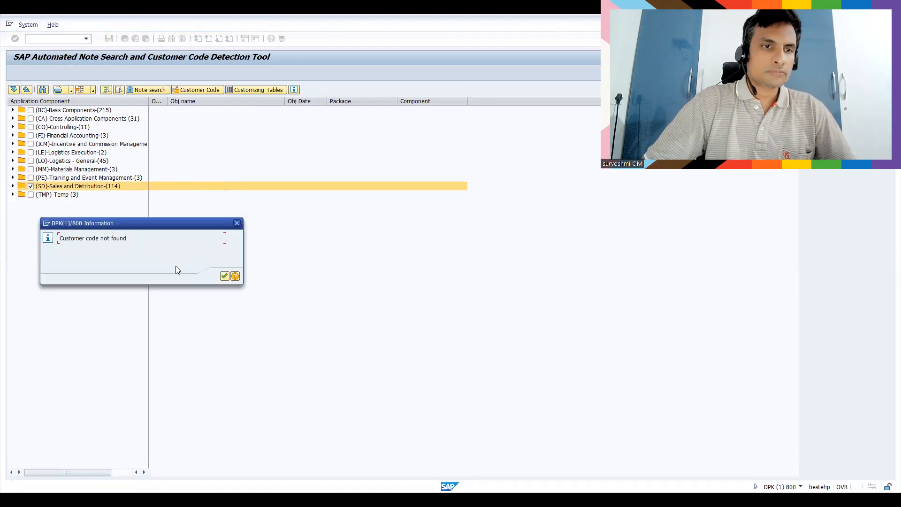
pyautogui.click(222, 278)
# - Deselect the Sales and Distribution component and display the customizing tables used in the VK11 trace
pyautogui.click(31, 187)
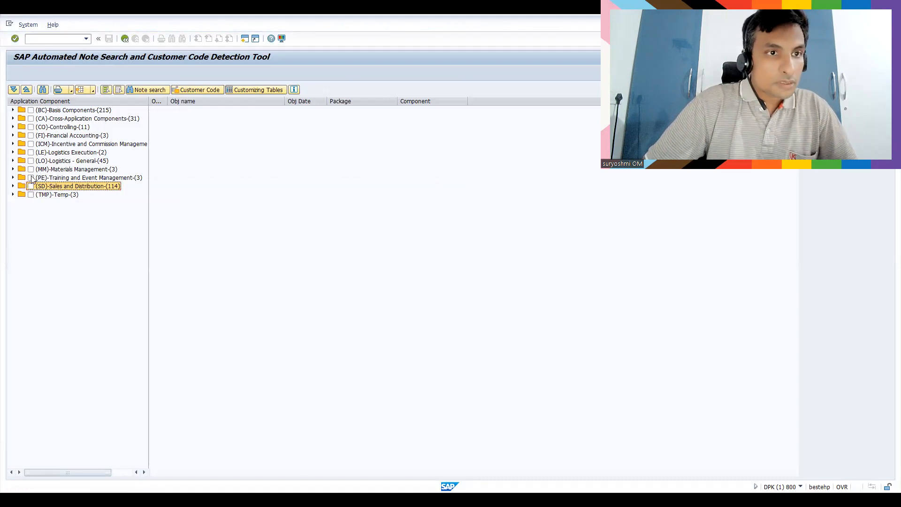
pyautogui.click(61, 161)
pyautogui.click(249, 91)
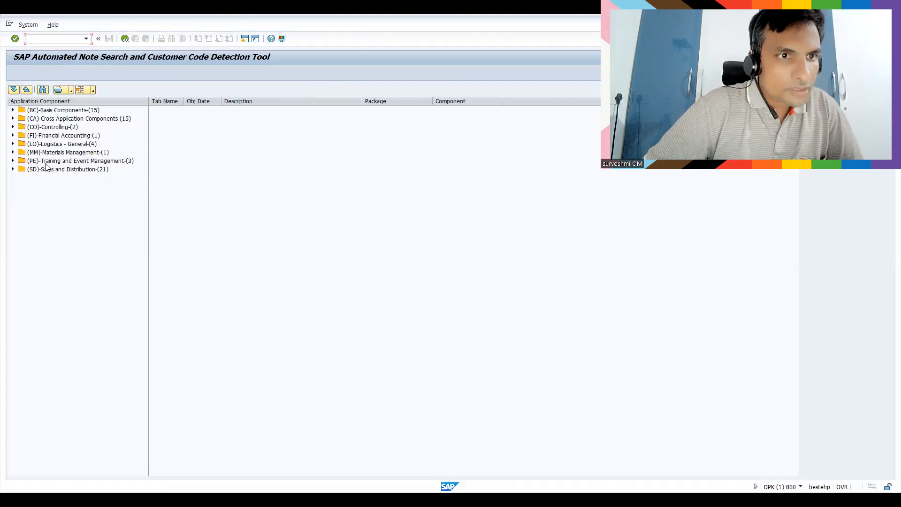
# - Expand Sales and Distribution and its Basic Functions node in the VK11 customizing tables and examine the table T180 entry
pyautogui.click(41, 170)
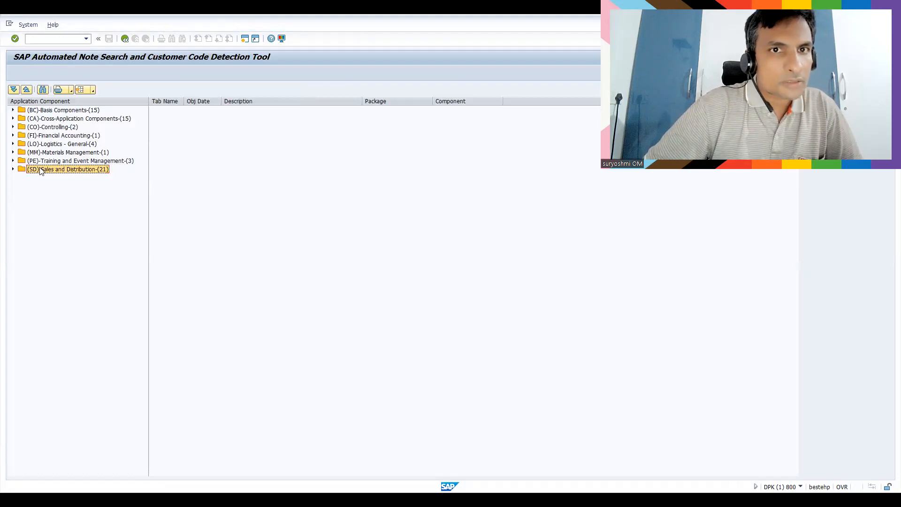
pyautogui.click(14, 169)
pyautogui.click(22, 178)
pyautogui.click(223, 186)
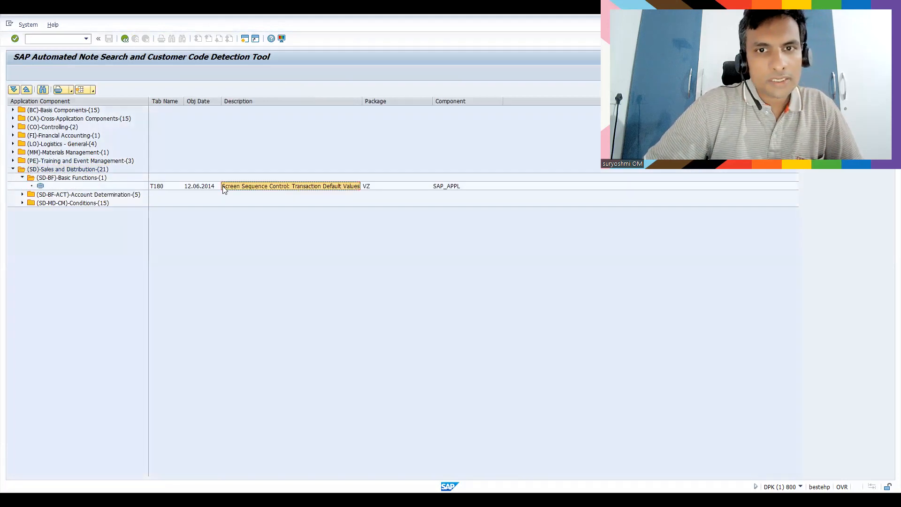
pyautogui.click(41, 186)
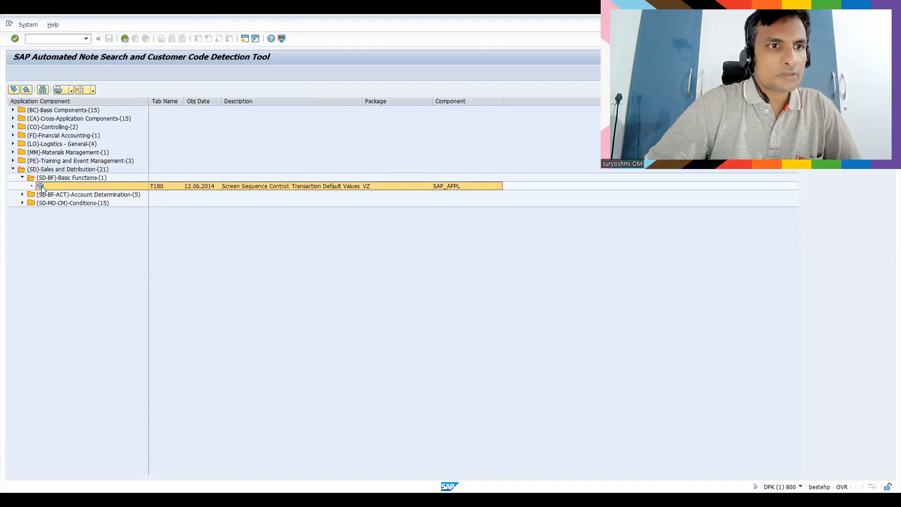
# - Review the VK11 customizing tables under Account Determination and Conditions, including T682I, and return to the trace start screen
pyautogui.click(22, 194)
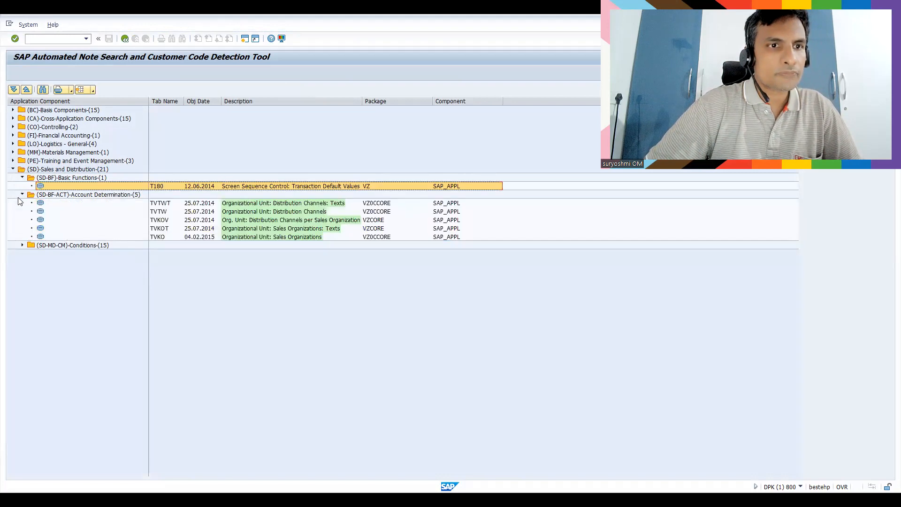
pyautogui.click(22, 245)
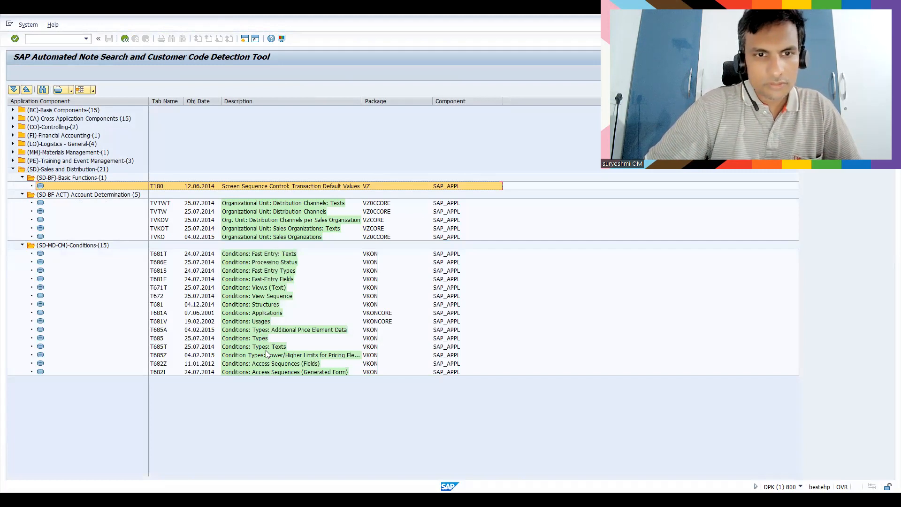
pyautogui.click(268, 372)
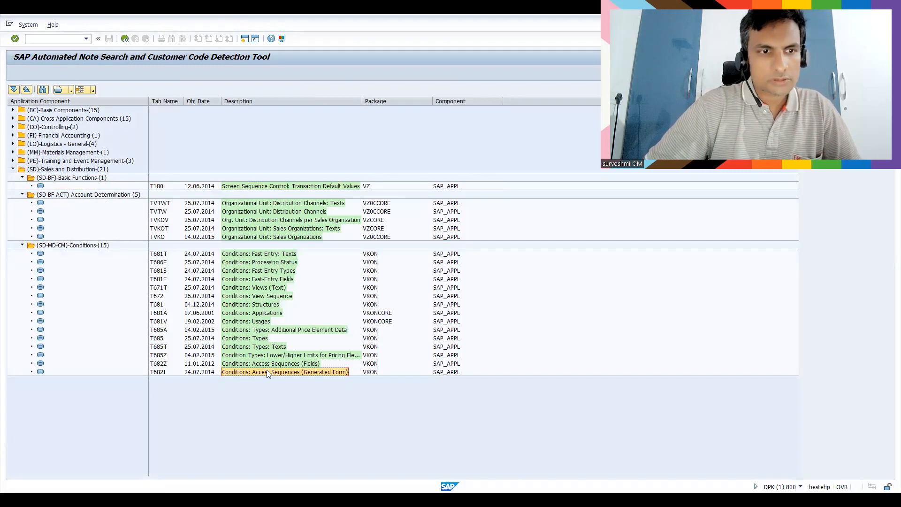
pyautogui.click(40, 371)
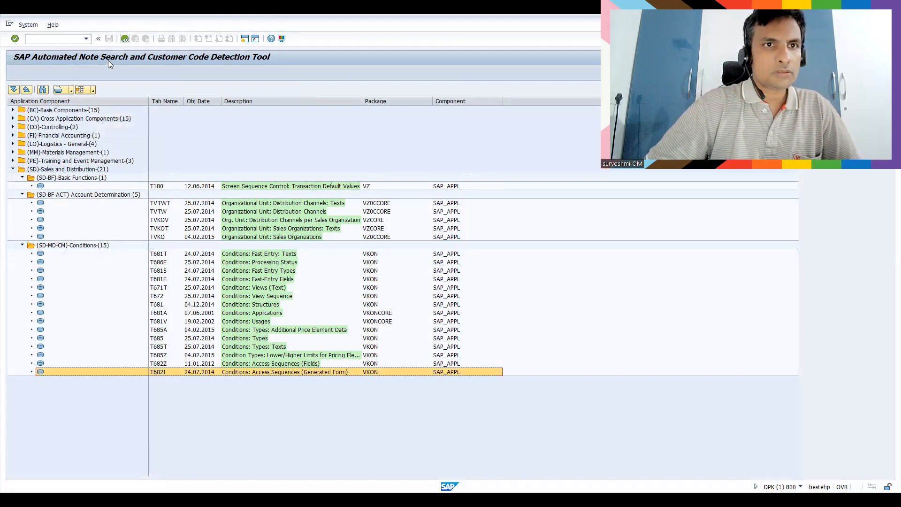
pyautogui.press('F3')
pyautogui.press('F3')
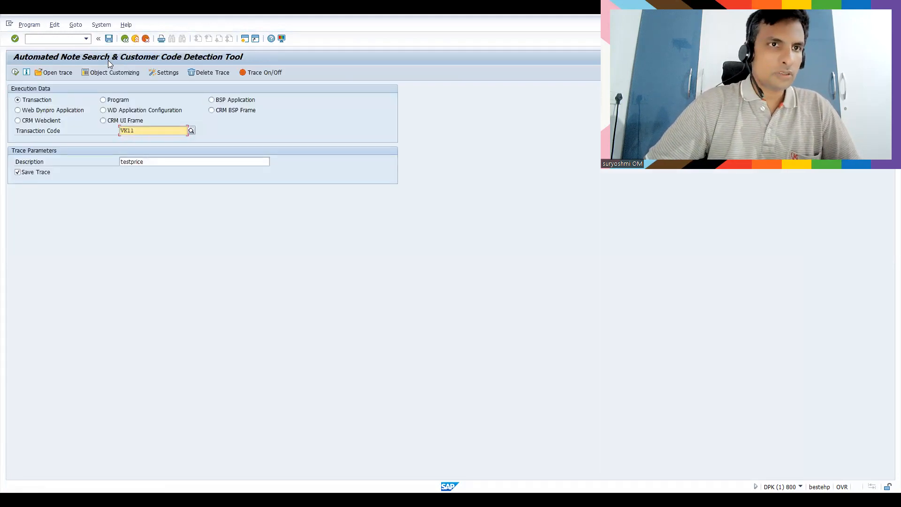
# - Run a trace of transaction VF01, go into its billing due list selection, and exit to end the trace
pyautogui.moveTo(141, 130); pyautogui.dragTo(103, 133)
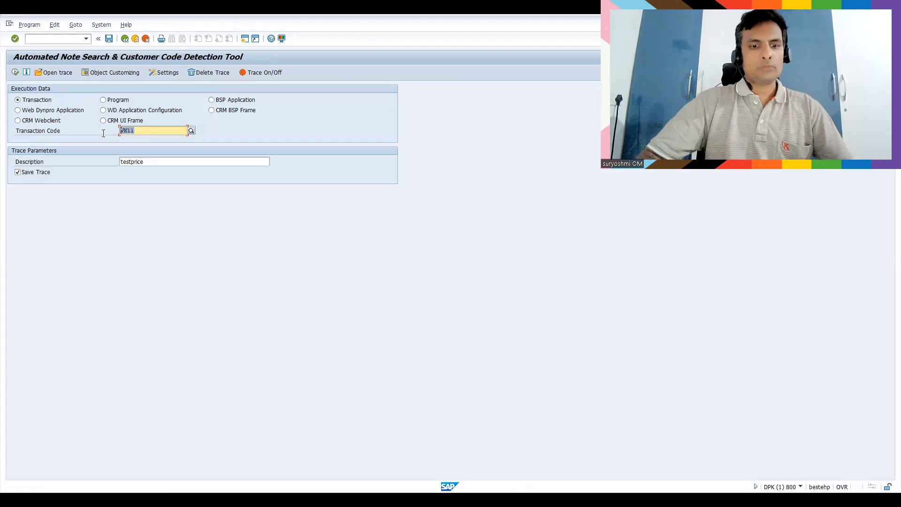
pyautogui.write('vf01')
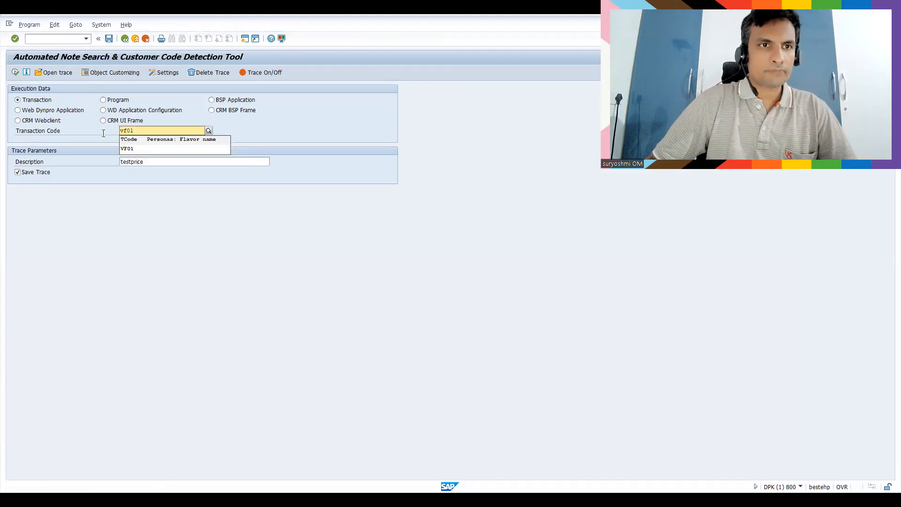
pyautogui.press('Return')
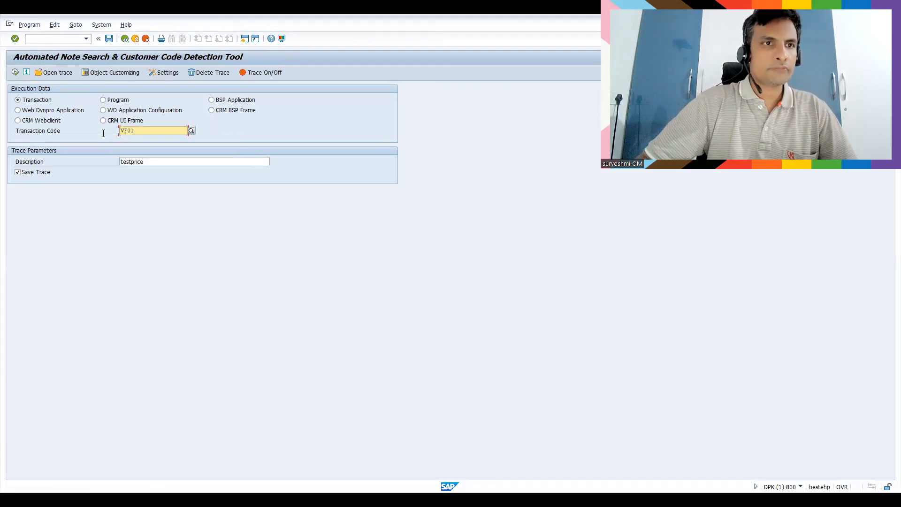
pyautogui.click(16, 73)
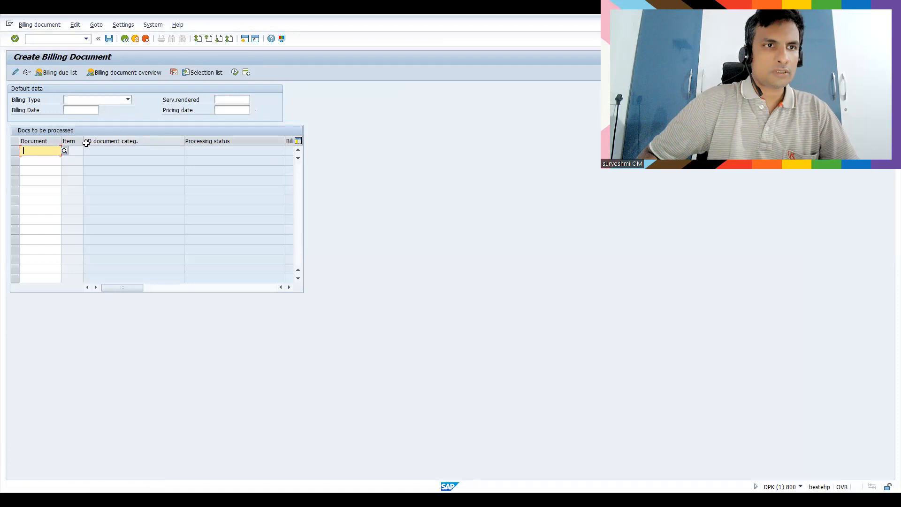
pyautogui.click(64, 152)
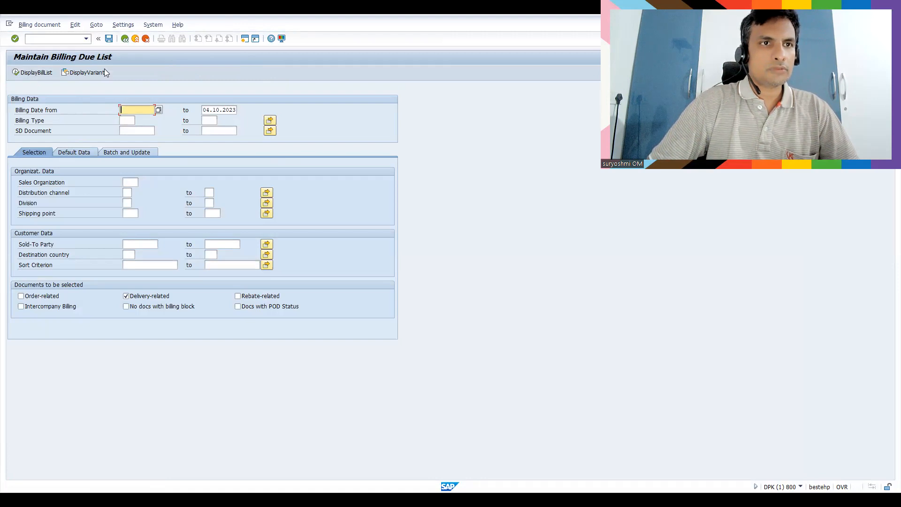
pyautogui.press('F3')
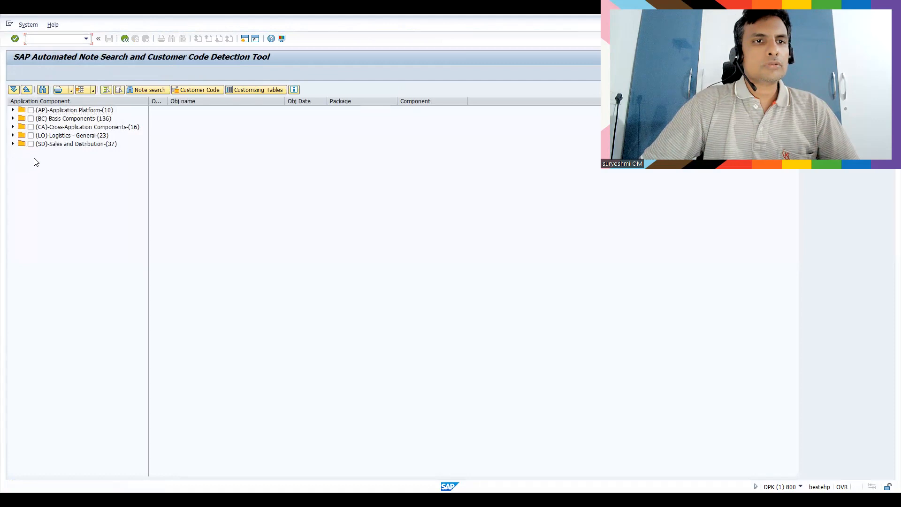
# - Select the Sales and Distribution component and check the VF01 trace for customer code
pyautogui.click(50, 144)
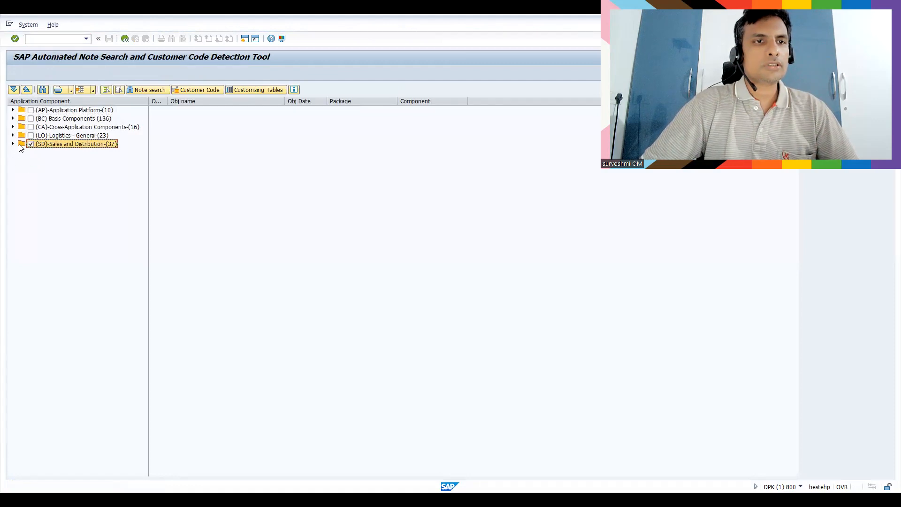
pyautogui.click(193, 88)
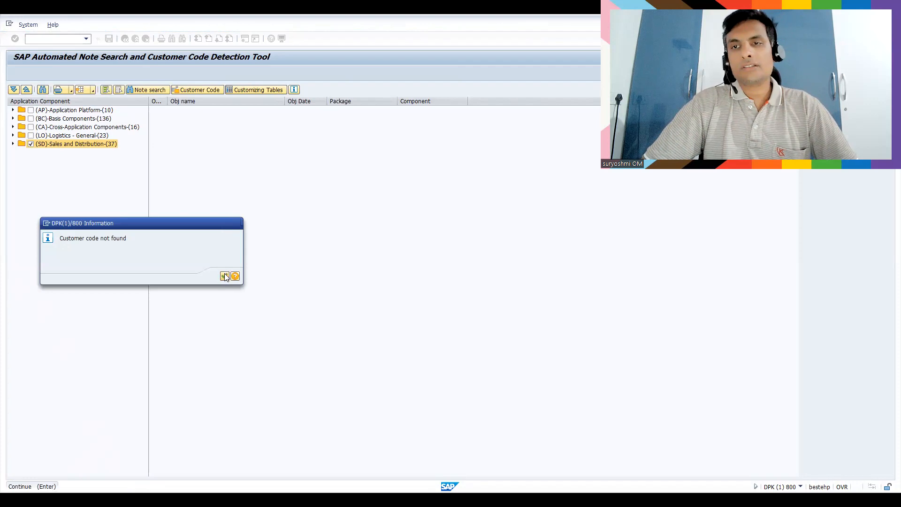
pyautogui.press('Return')
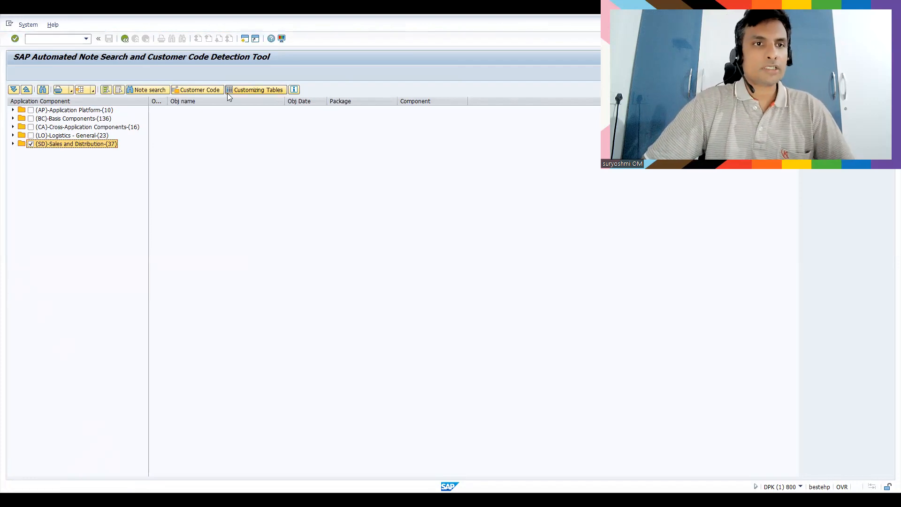
# - Examine the VF01 trace's customizing tables under Sales and Distribution Account Determination, including TVKOT, and return to the trace start screen
pyautogui.click(268, 91)
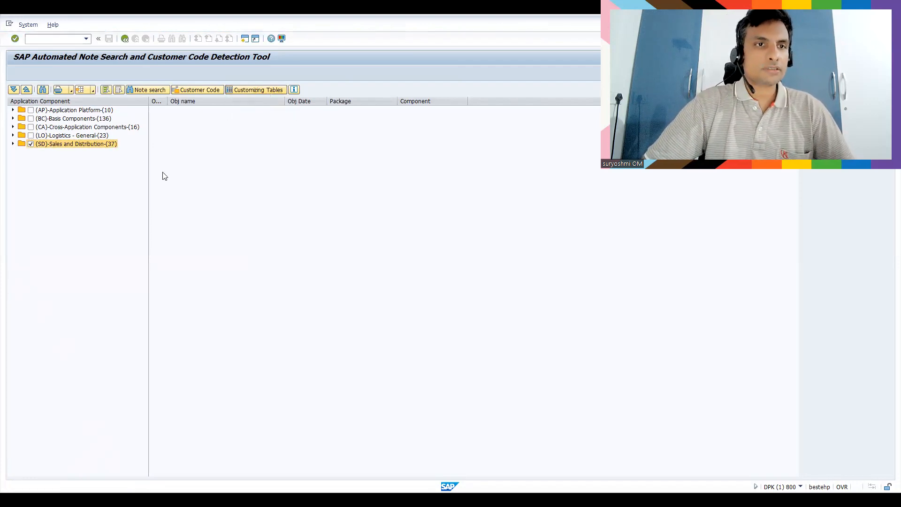
pyautogui.click(12, 127)
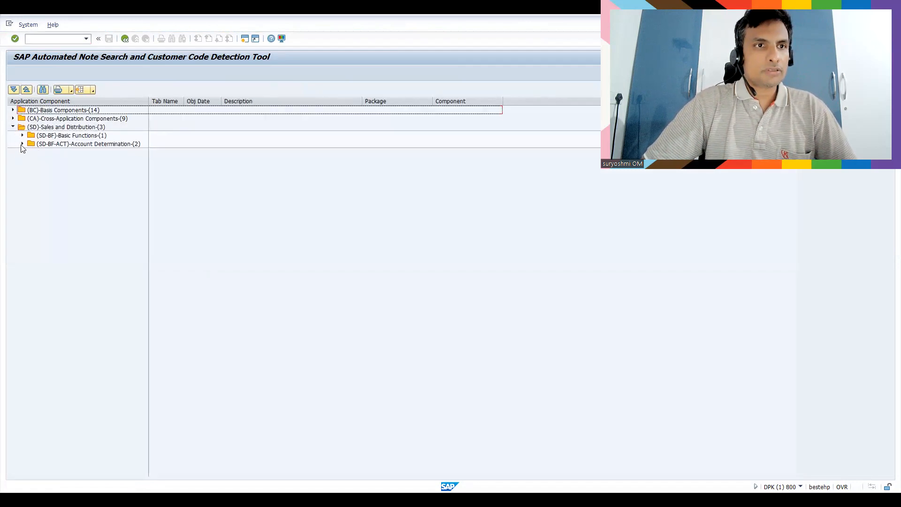
pyautogui.click(22, 144)
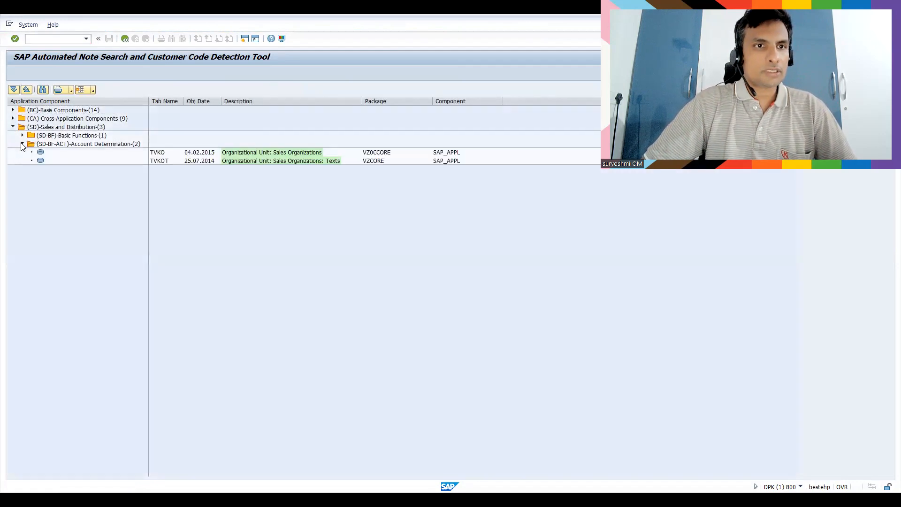
pyautogui.click(165, 163)
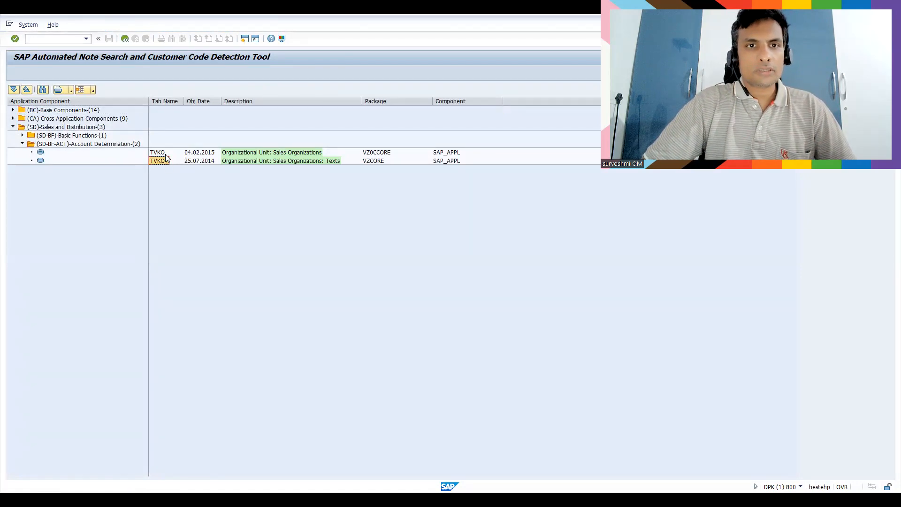
pyautogui.press('F3')
pyautogui.press('F3')
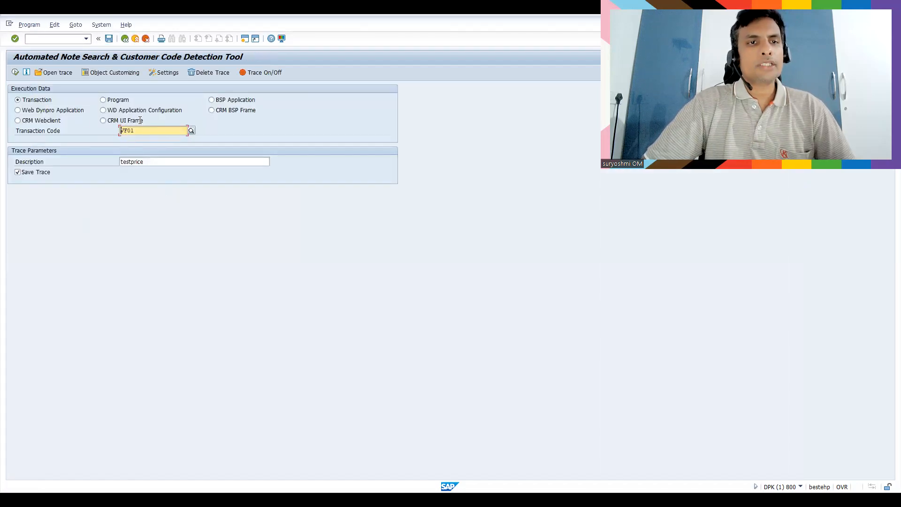
# - Switch the trace type to Program and start a trace of program SDBILLDL
pyautogui.click(105, 100)
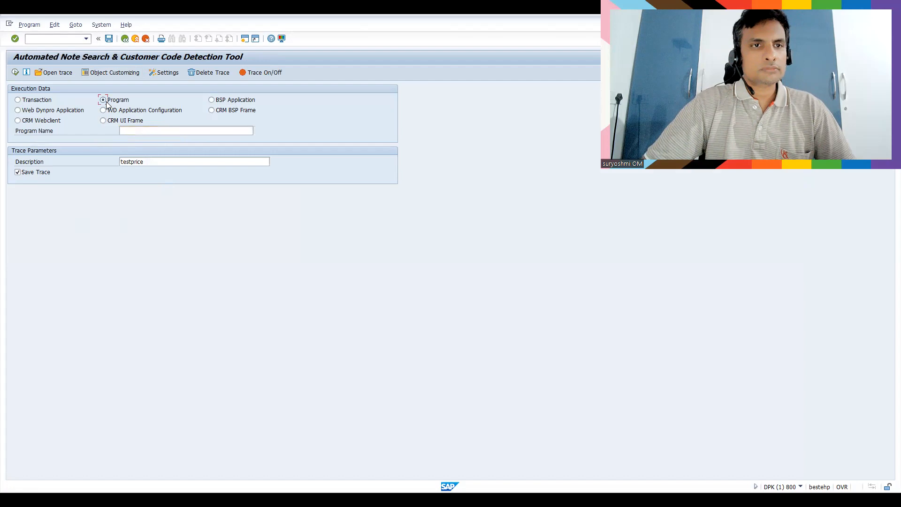
pyautogui.click(144, 134)
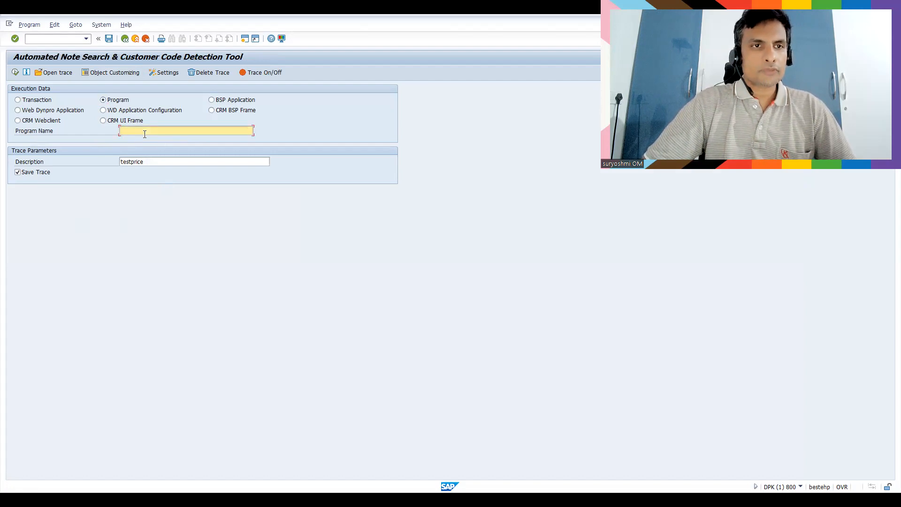
pyautogui.write('sdbi')
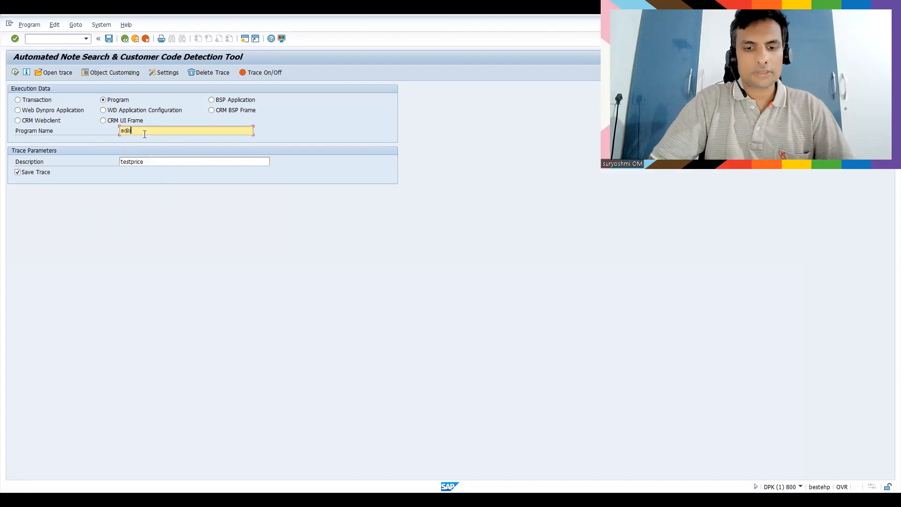
pyautogui.write('lldl')
pyautogui.press('Return')
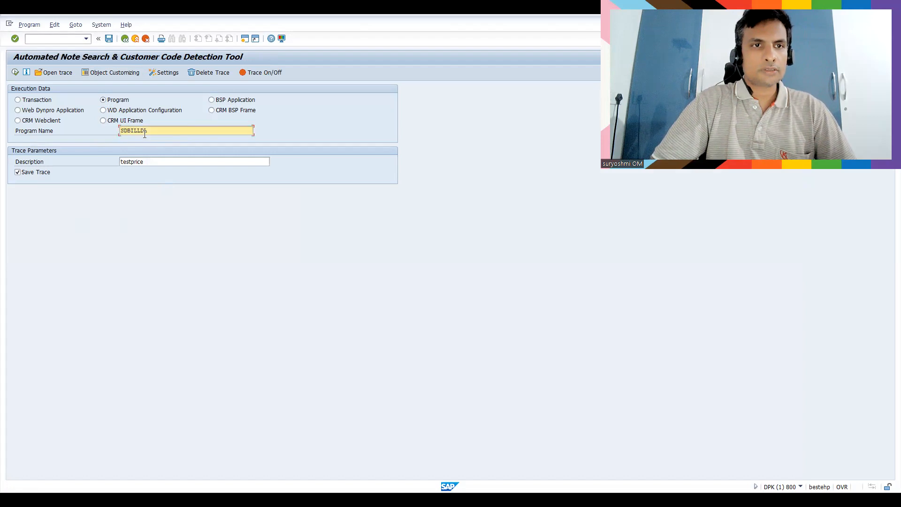
pyautogui.click(15, 73)
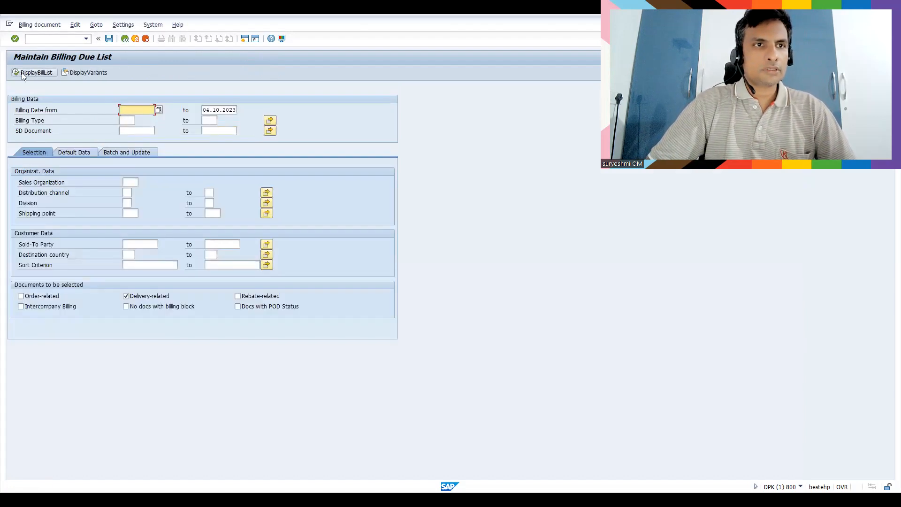
# - Display the billing due list for billing type F2 and exit to end the program trace
pyautogui.click(134, 182)
pyautogui.click(129, 120)
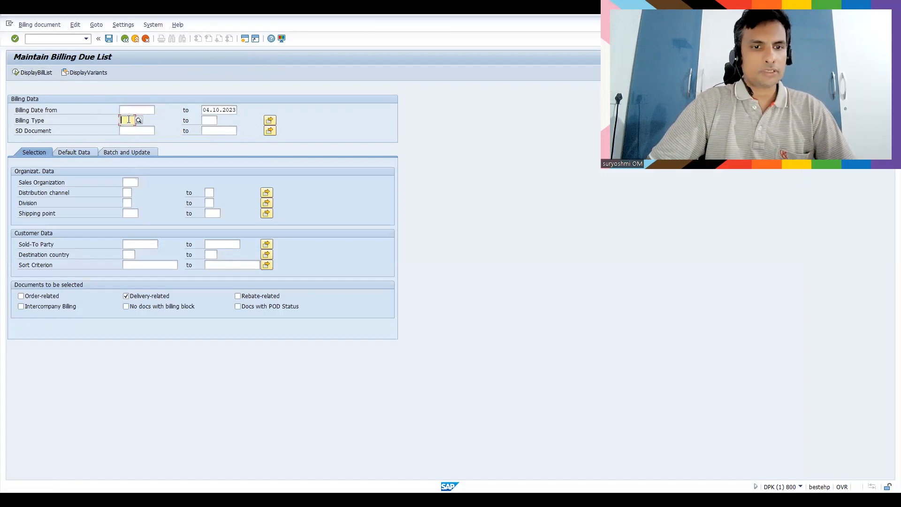
pyautogui.write('f2')
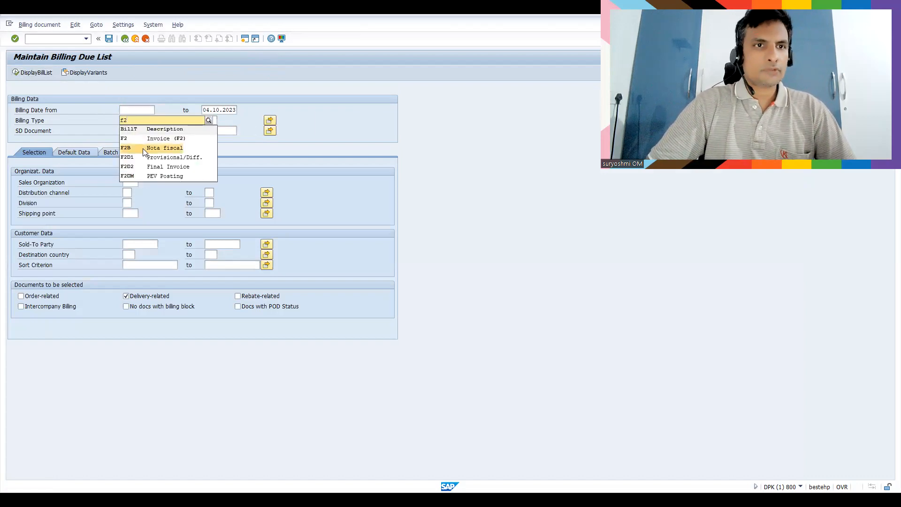
pyautogui.click(37, 73)
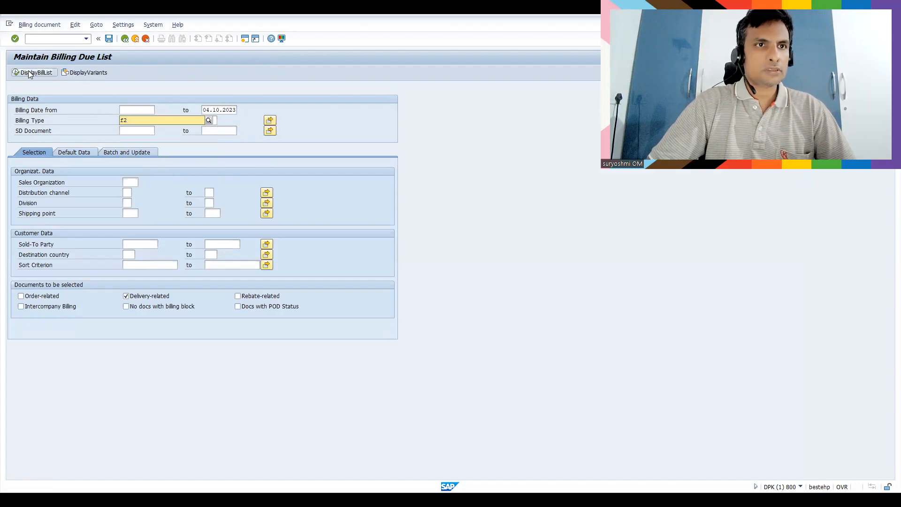
pyautogui.click(28, 72)
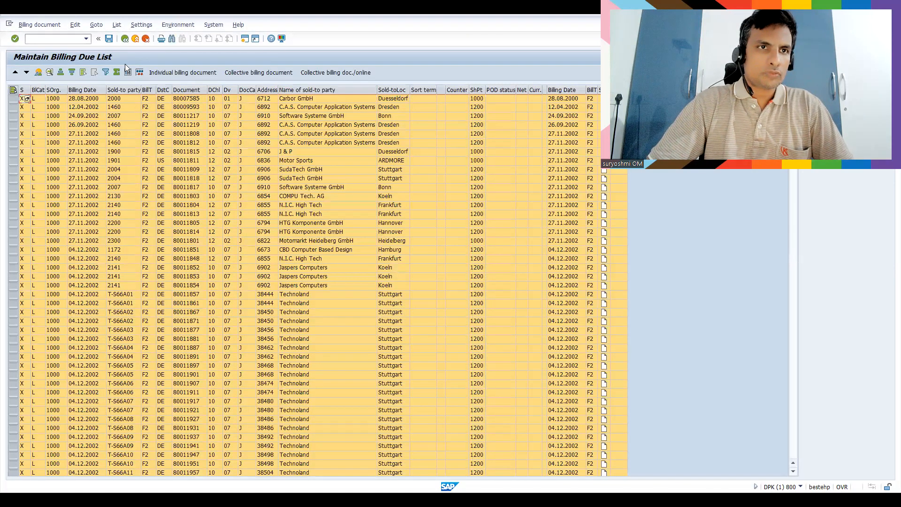
pyautogui.press('F3')
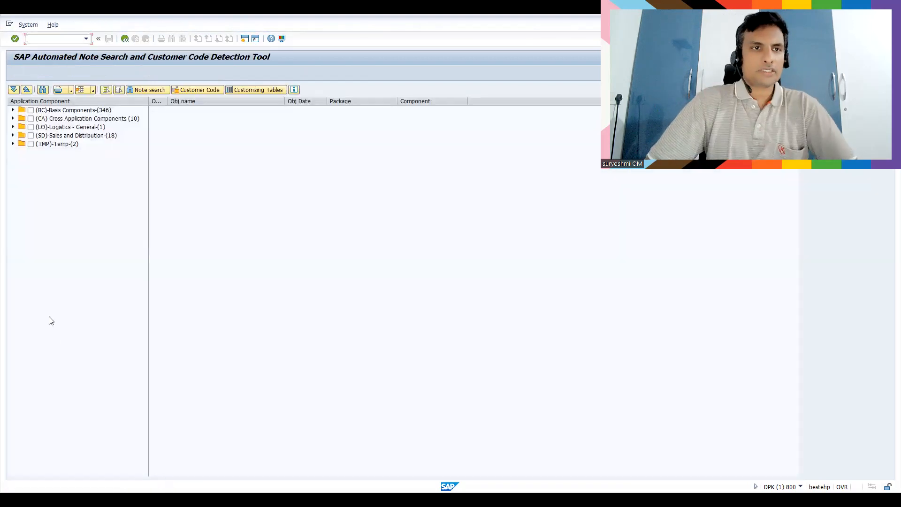
# - Select the Sales and Distribution component, check the SDBILLDL trace for customer code, and return to the trace start screen
pyautogui.click(31, 135)
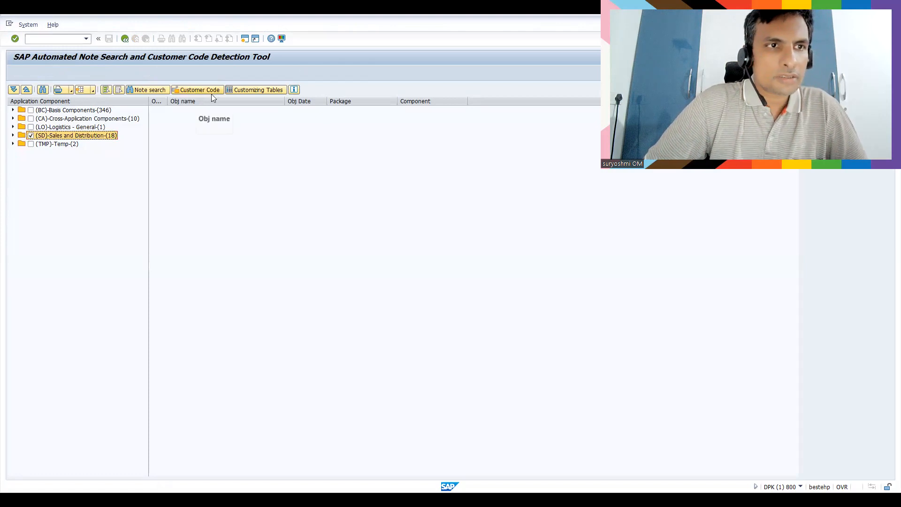
pyautogui.click(195, 90)
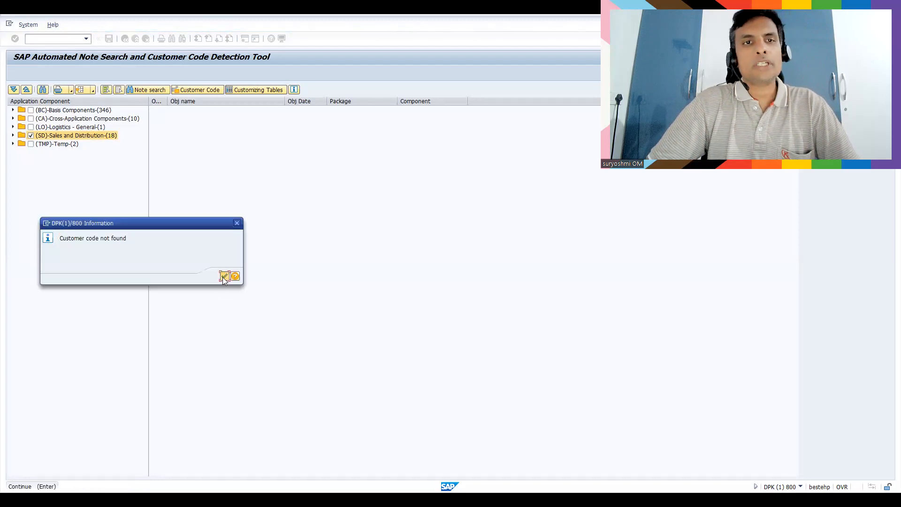
pyautogui.click(224, 277)
pyautogui.press('F3')
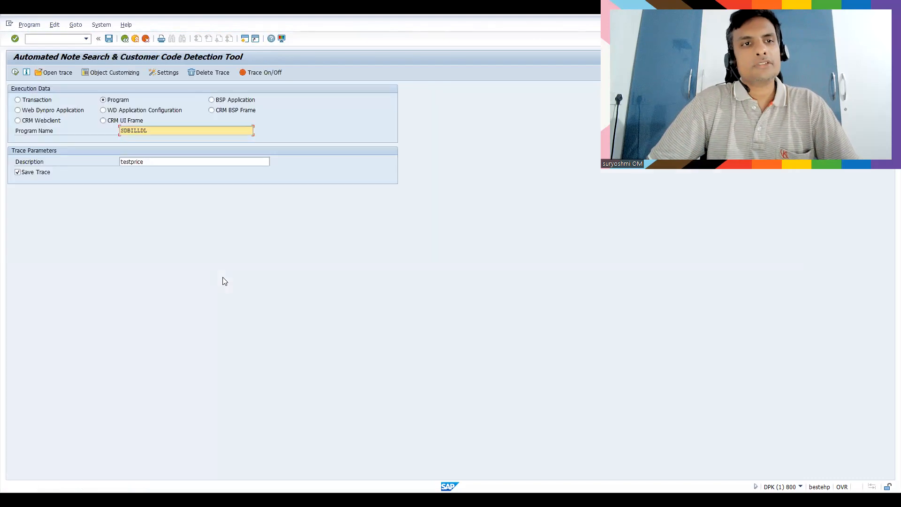
# - Leave the Automated Note Search tool for SAP Easy Access and switch to the PowerPoint slide show's title slide
pyautogui.press('F3')
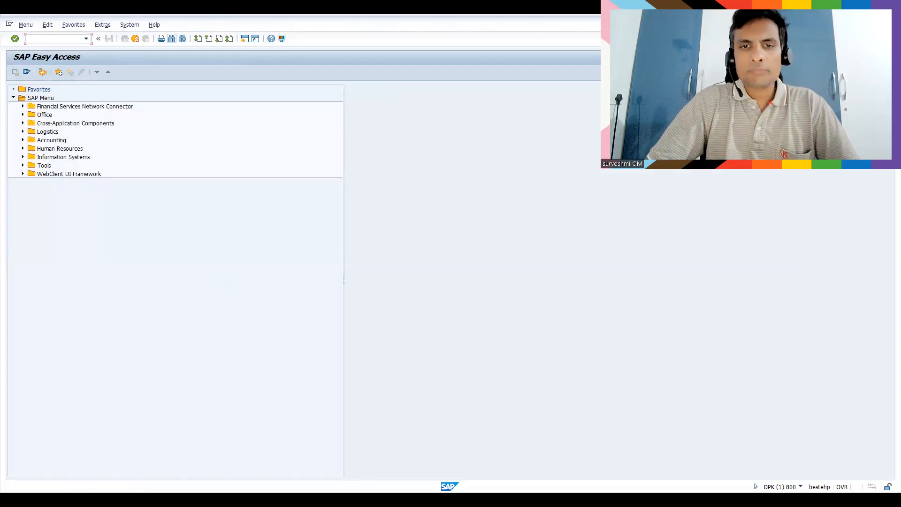
pyautogui.hotkey('alt', 'Tab')
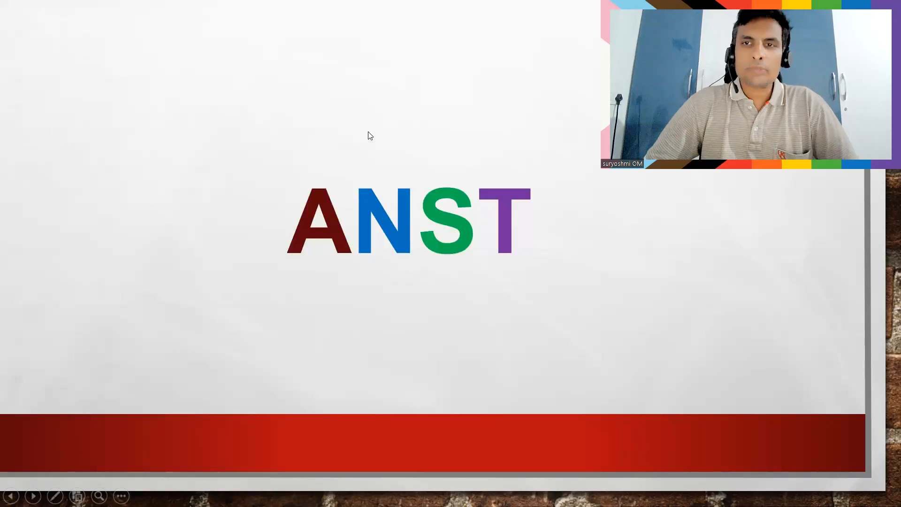
pyautogui.press('Left')
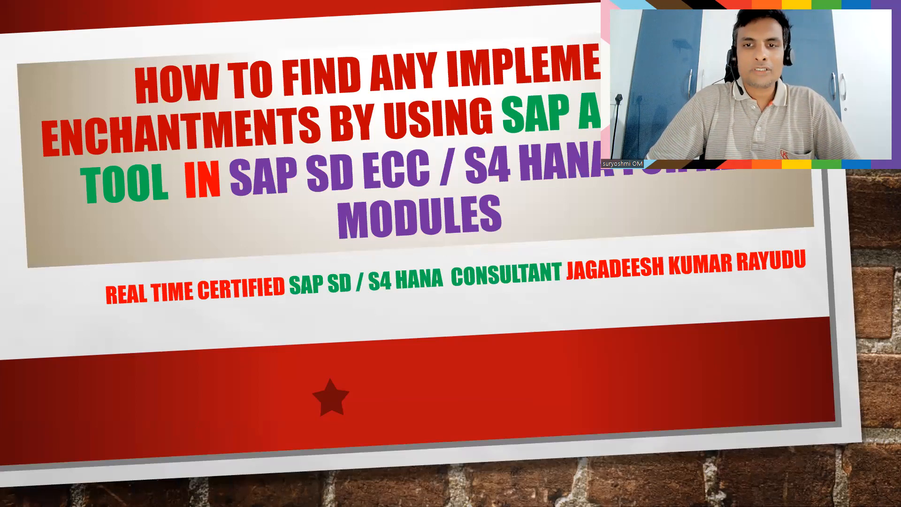
# - Switch to the browser to view the instructor's Udemy courses and the YouTube Studio channel dashboard, and return to the PowerPoint title slide
pyautogui.hotkey('alt', 'Tab')
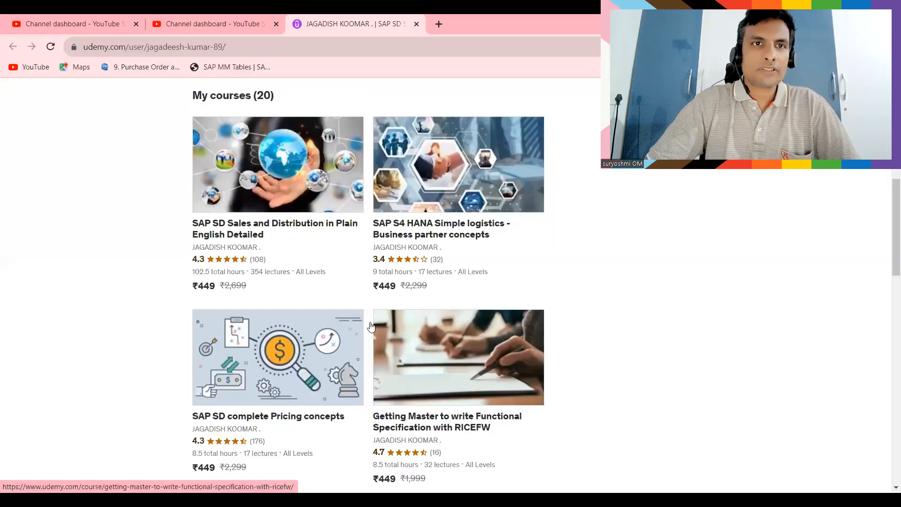
pyautogui.scroll(-1, 277, 146)
pyautogui.hotkey('ctrl', 'shift', 'Tab')
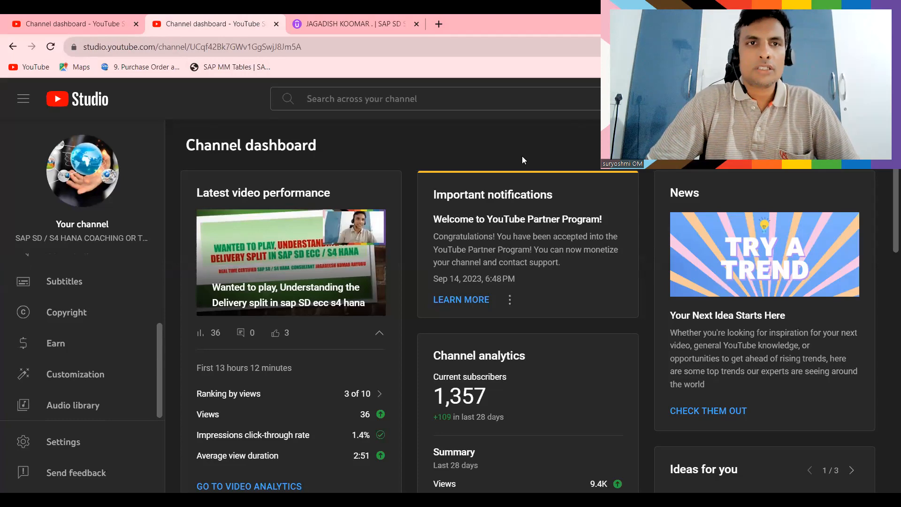
pyautogui.hotkey('alt', 'Tab')
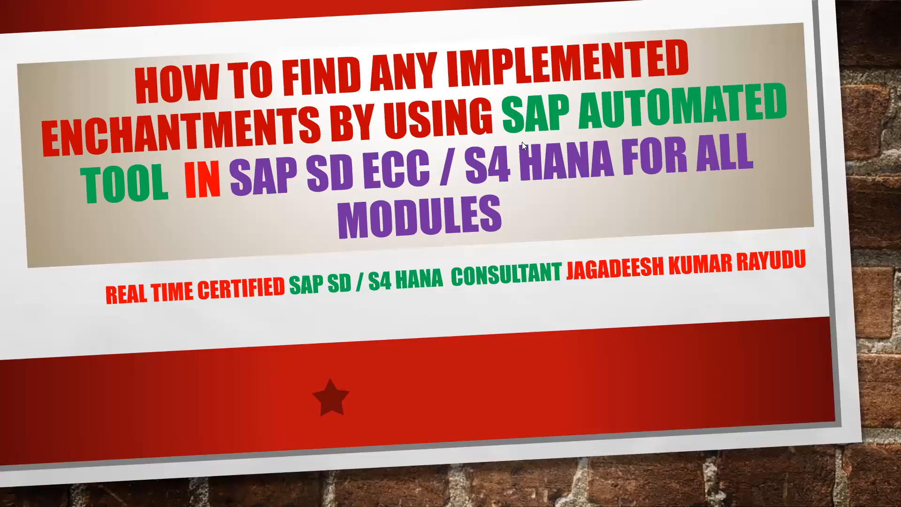